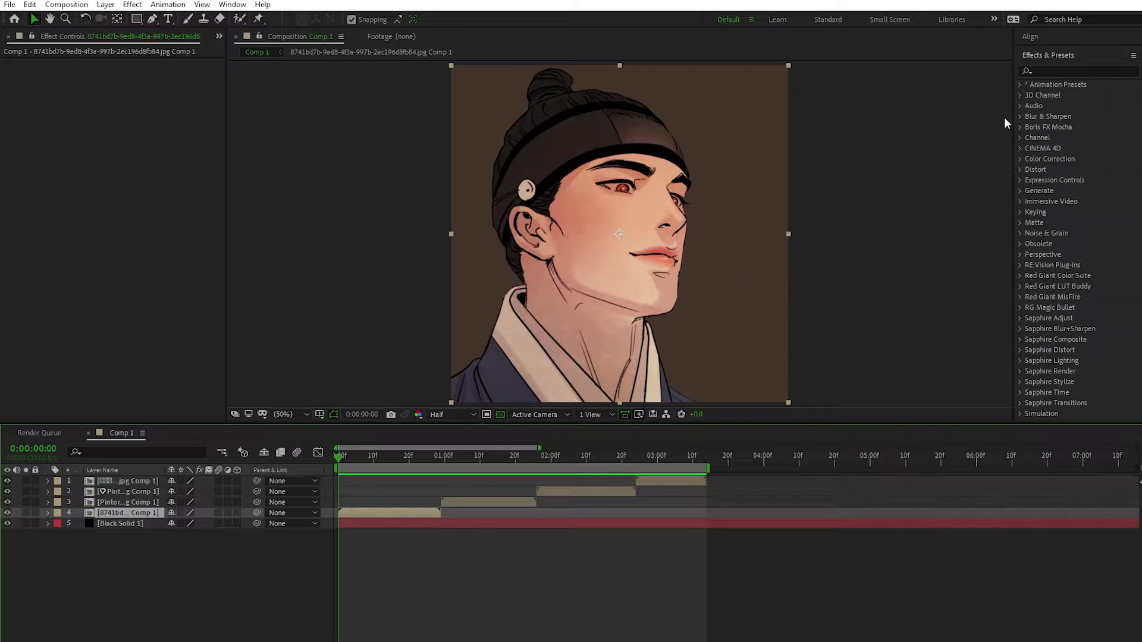
- Find the Motion Tile effect and apply it to the first clip on layer 4
left_click(1066, 70)
type("motion")
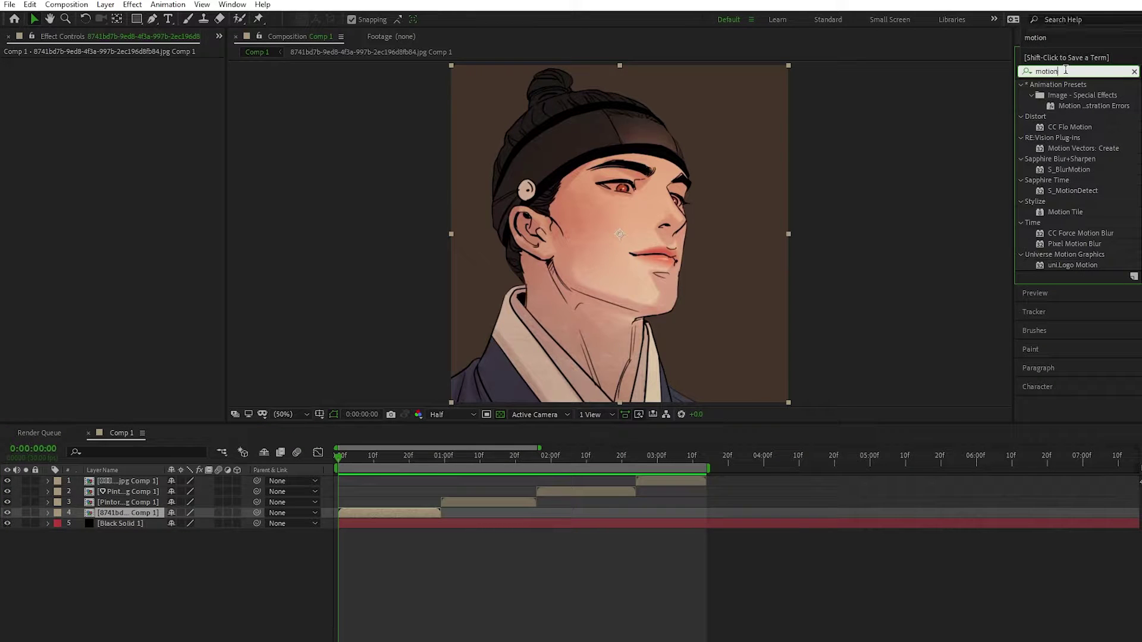
double_click(1064, 208)
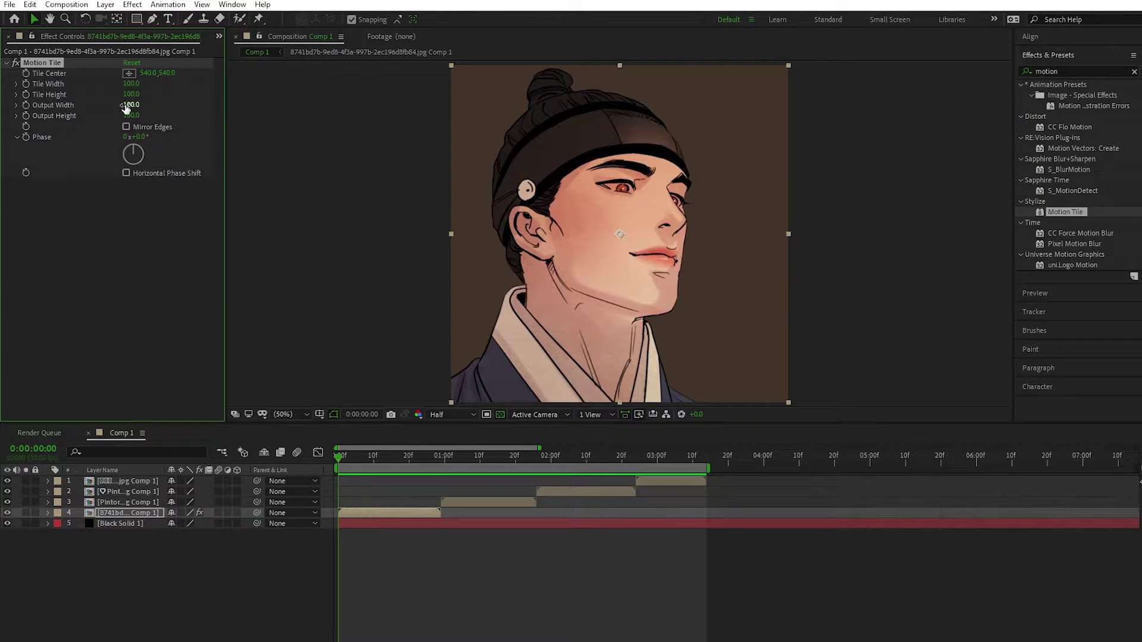
- Enable Mirror Edges in Motion Tile and set both Output Width and Output Height to 300
left_click(136, 126)
left_click(132, 115)
type("500")
key("Return")
key("ctrl+z")
left_click(130, 105)
type("300")
key("Return")
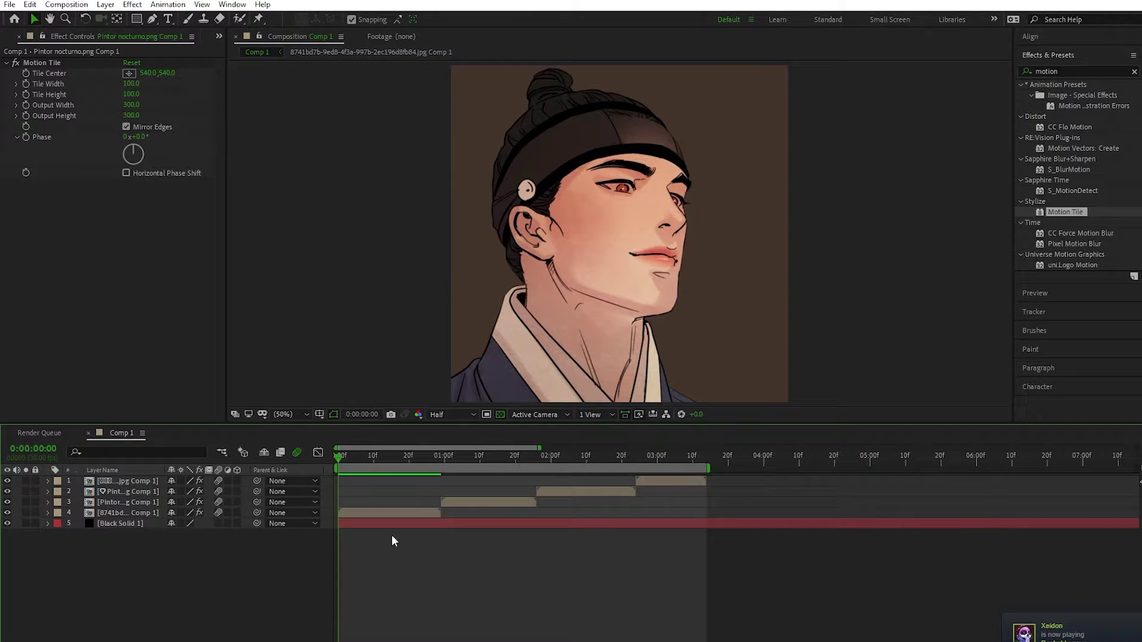
- Start Position keyframing on the first clip with a keyframe at 0:00:00:15
left_click(392, 454)
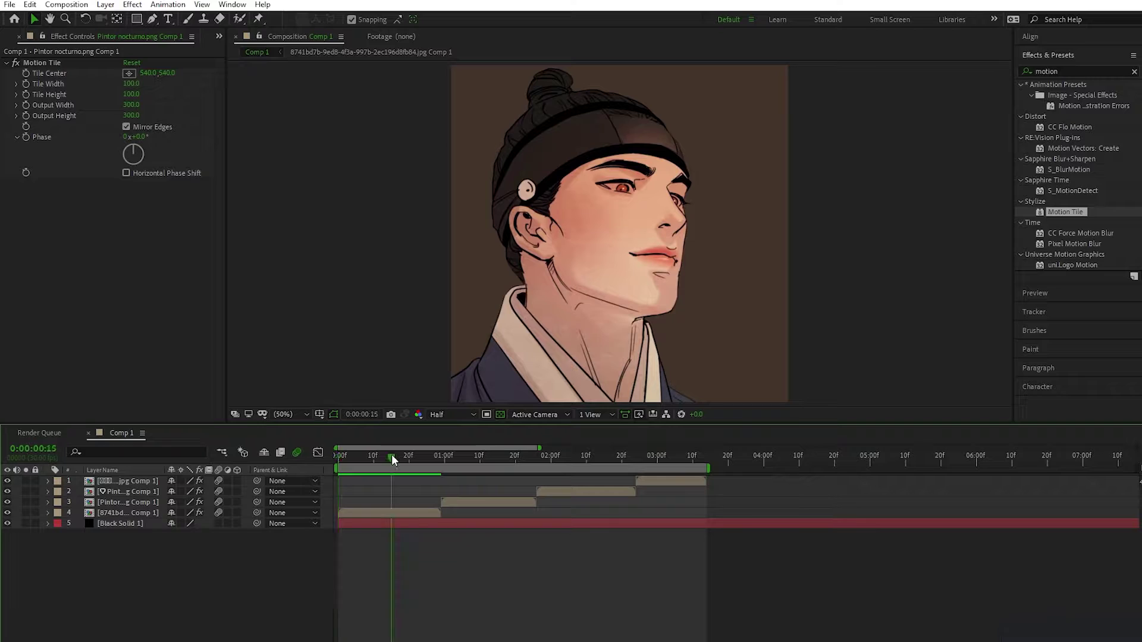
left_click(408, 514)
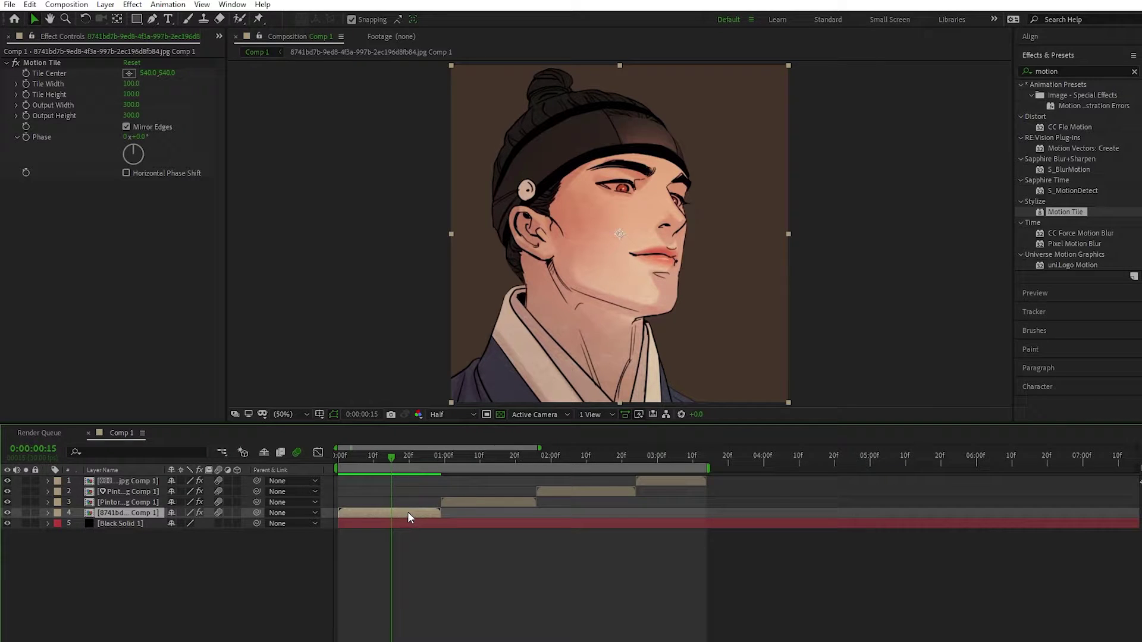
key("p")
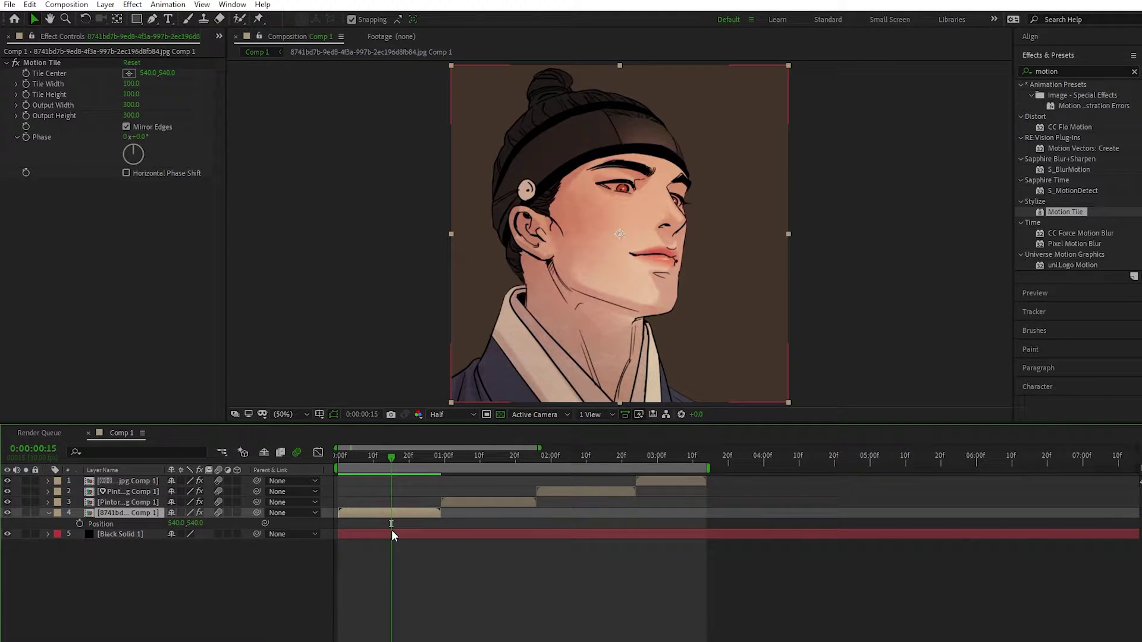
left_click(80, 524)
- Add a Position keyframe of 540, 0 to the first clip and place it at the clip's end, 0:00:00:29
left_click(420, 457)
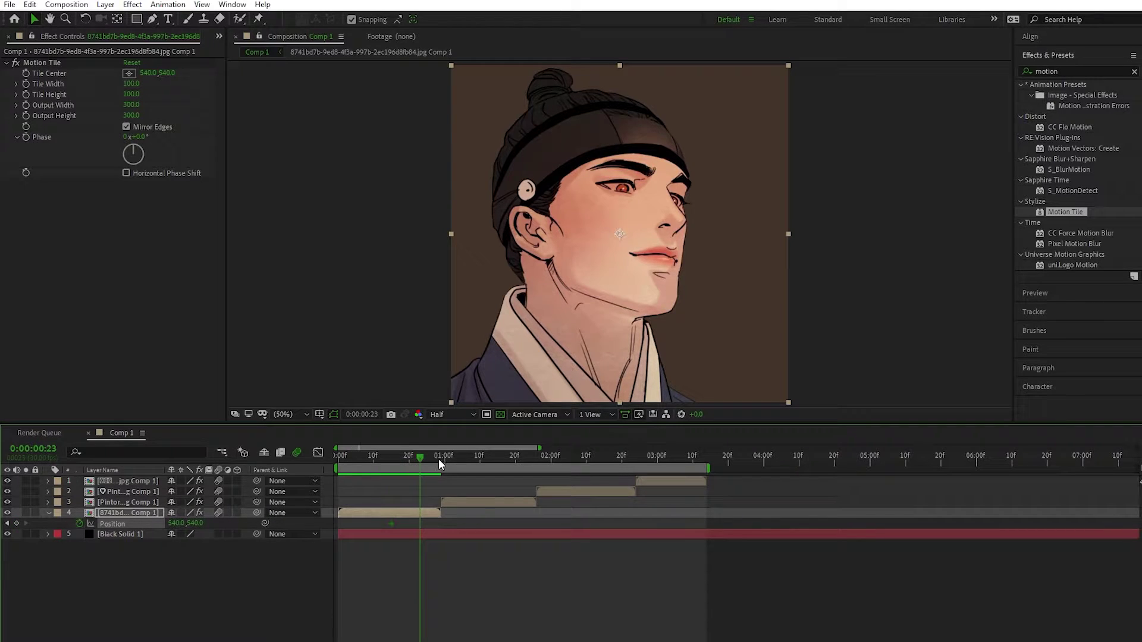
left_click(441, 458)
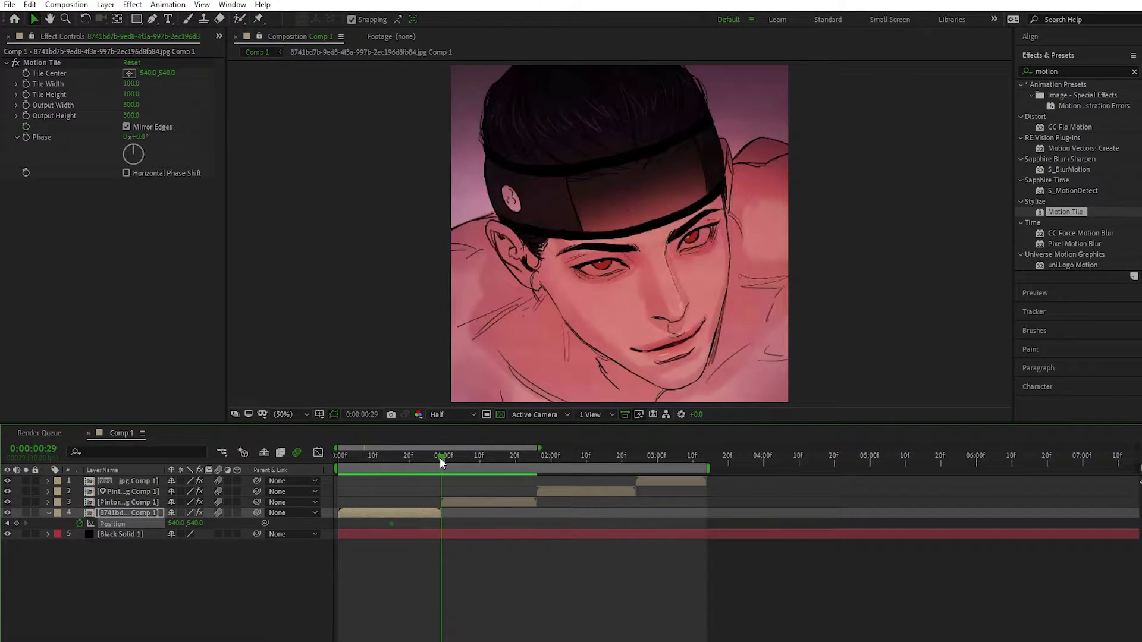
key("equal")
key("equal")
key("equal")
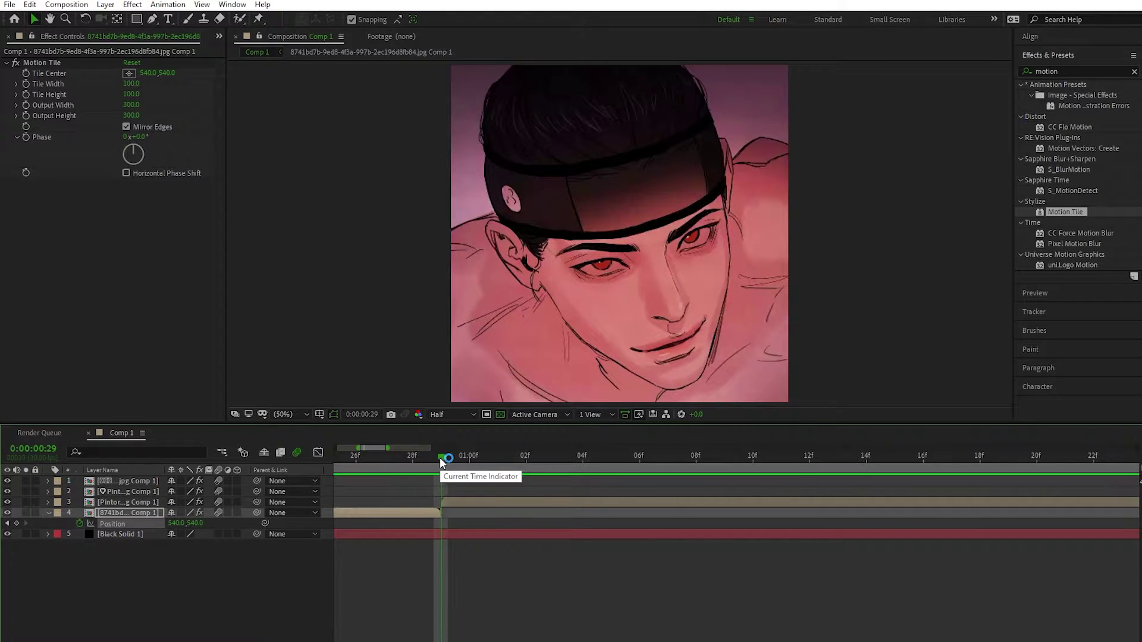
key("Page_Up")
left_click(218, 502)
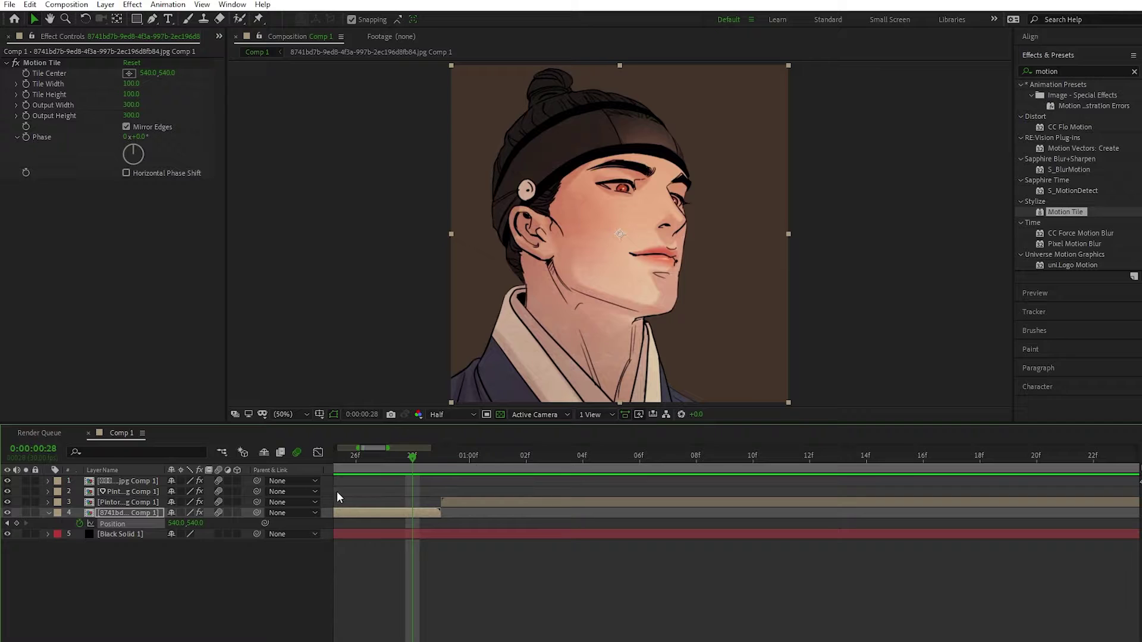
left_click_drag(194, 523, 37, 536)
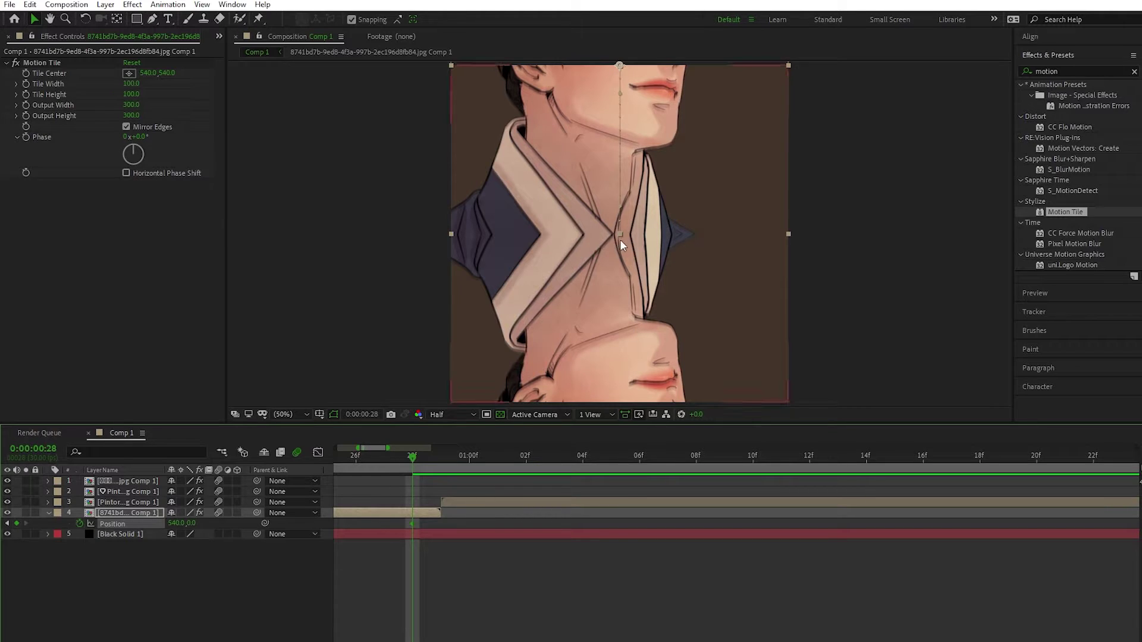
left_click_drag(411, 524, 440, 524)
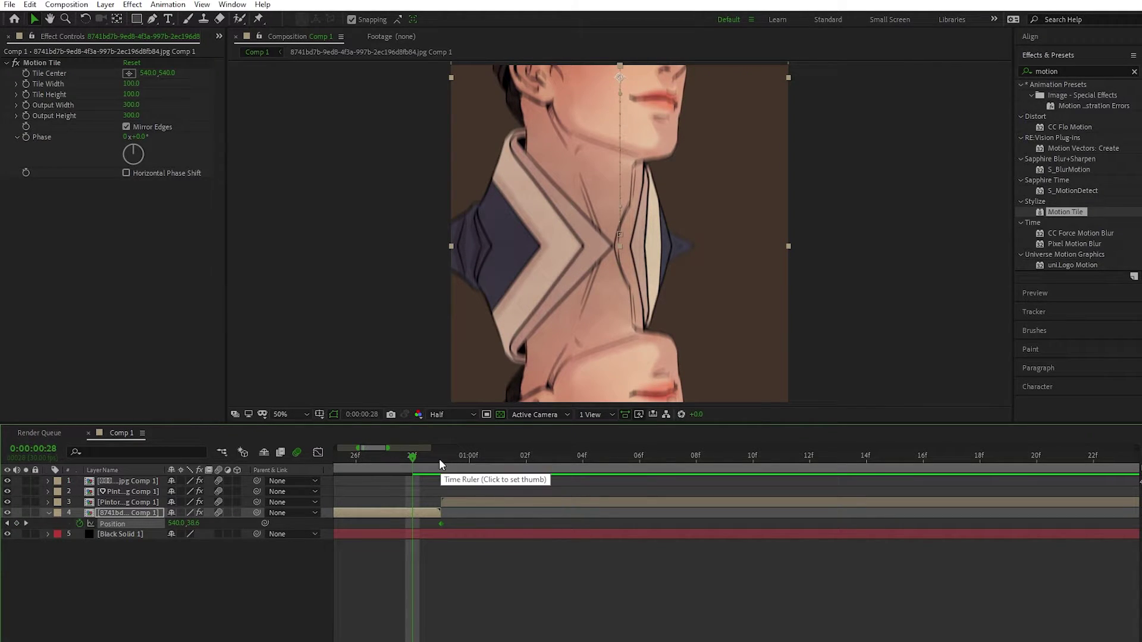
- Keyframe the second clip's Position at 0:00:01:13, and set it to 540, 1080 at the clip's start, 0:00:00:29
key("minus")
key("minus")
key("minus")
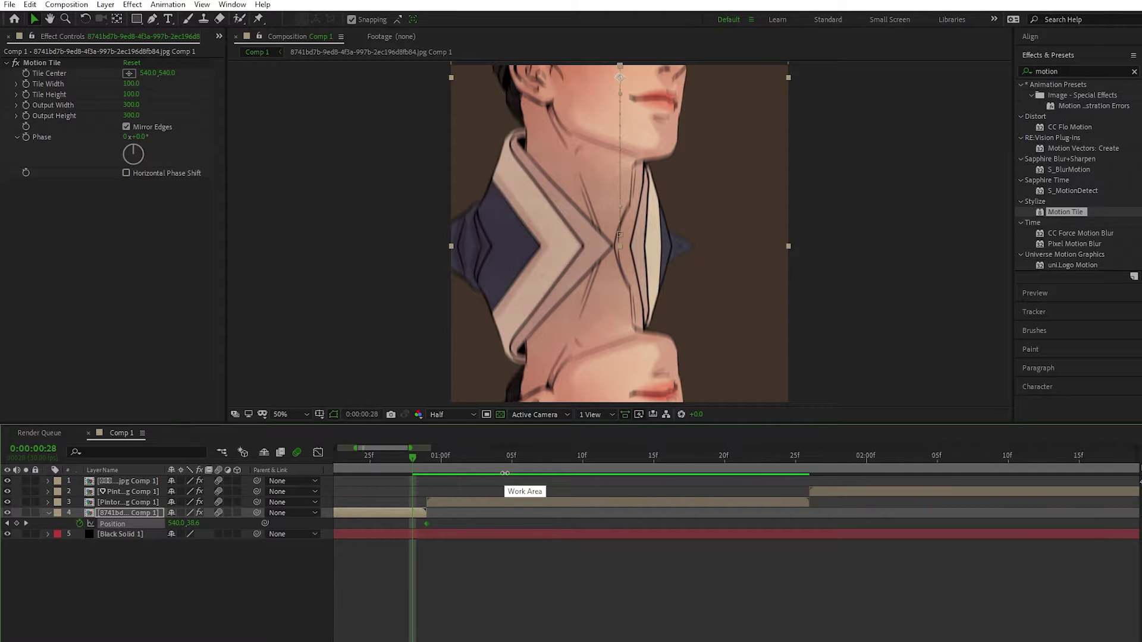
left_click(467, 461)
left_click(481, 504)
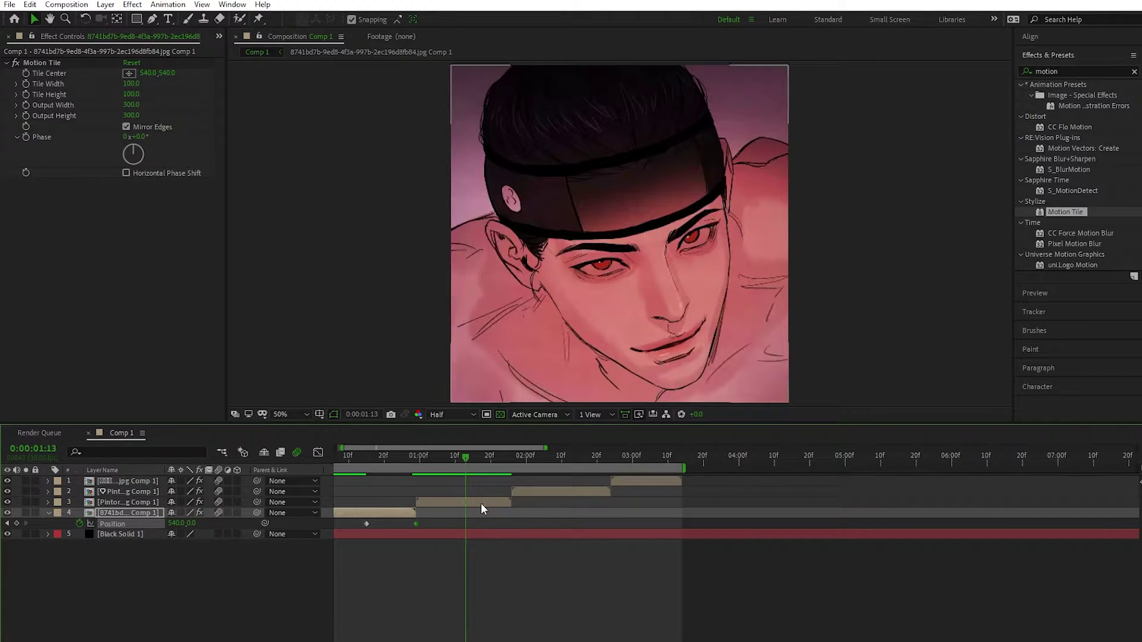
key("p")
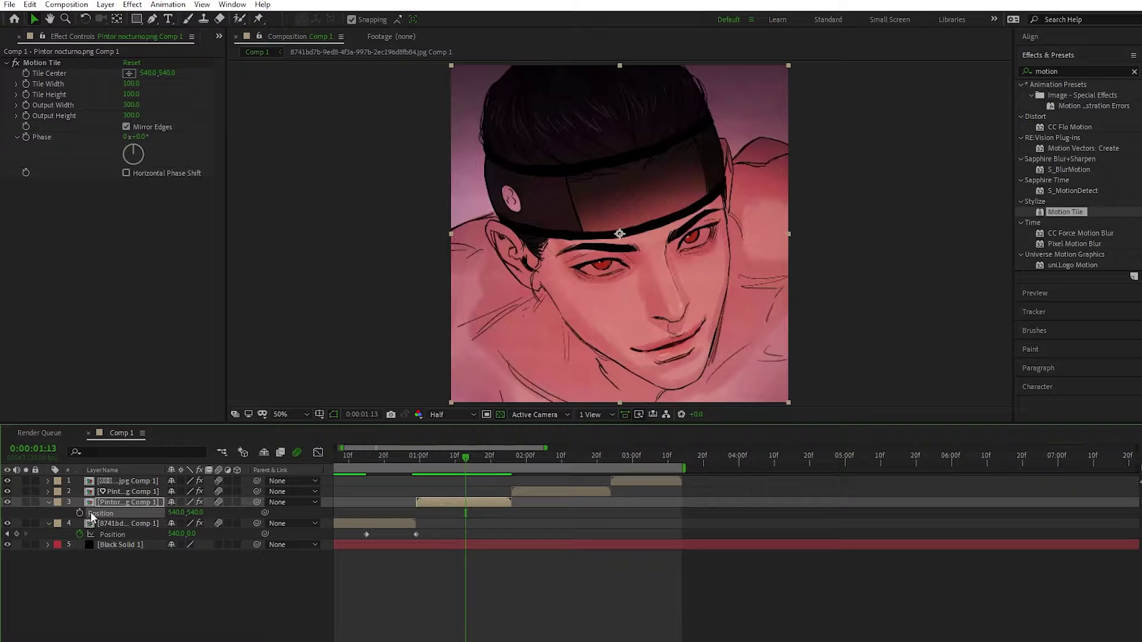
left_click(415, 461)
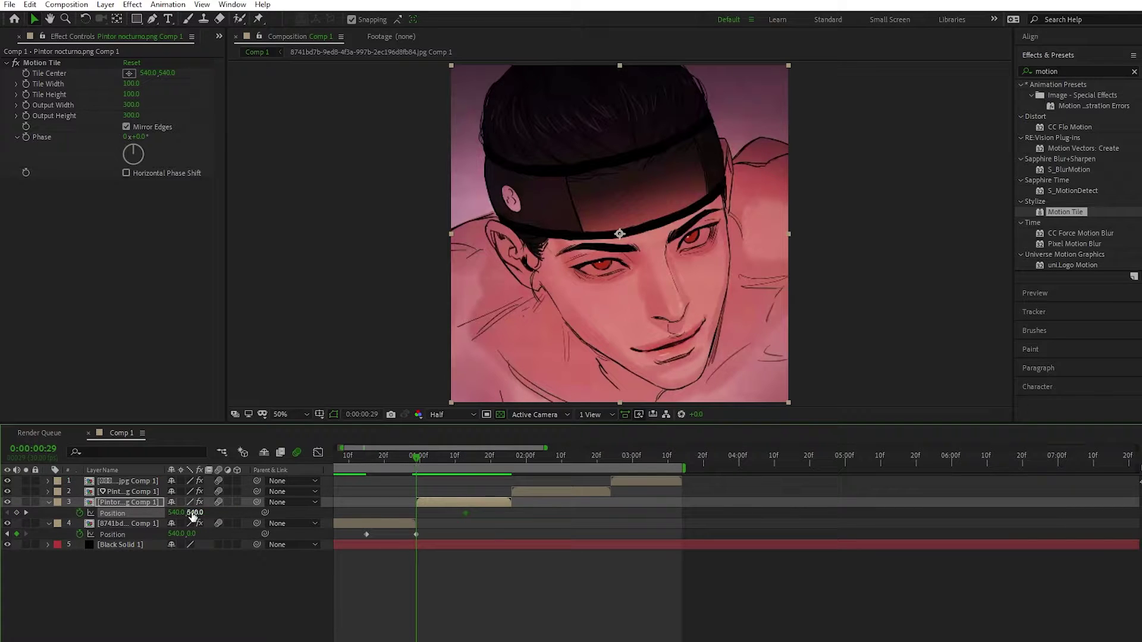
left_click_drag(199, 514, 628, 425)
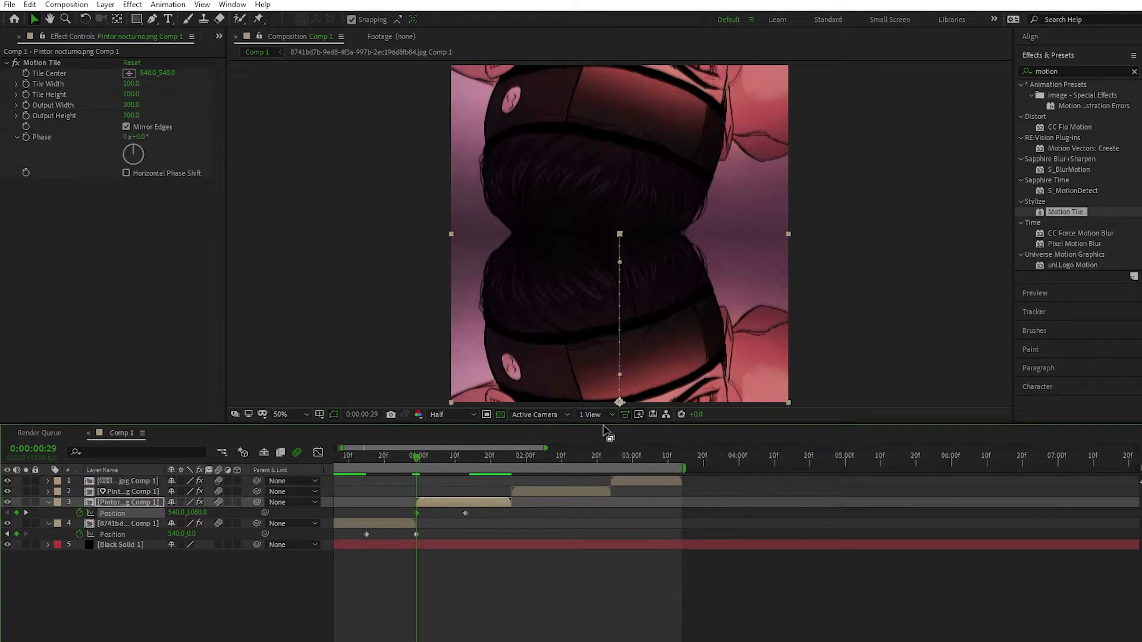
- Apply Easy Ease to the Position keyframes of the first two clips and show the first clip's Position as a speed graph
left_click_drag(499, 509, 393, 512)
key("F9")
left_click(372, 524)
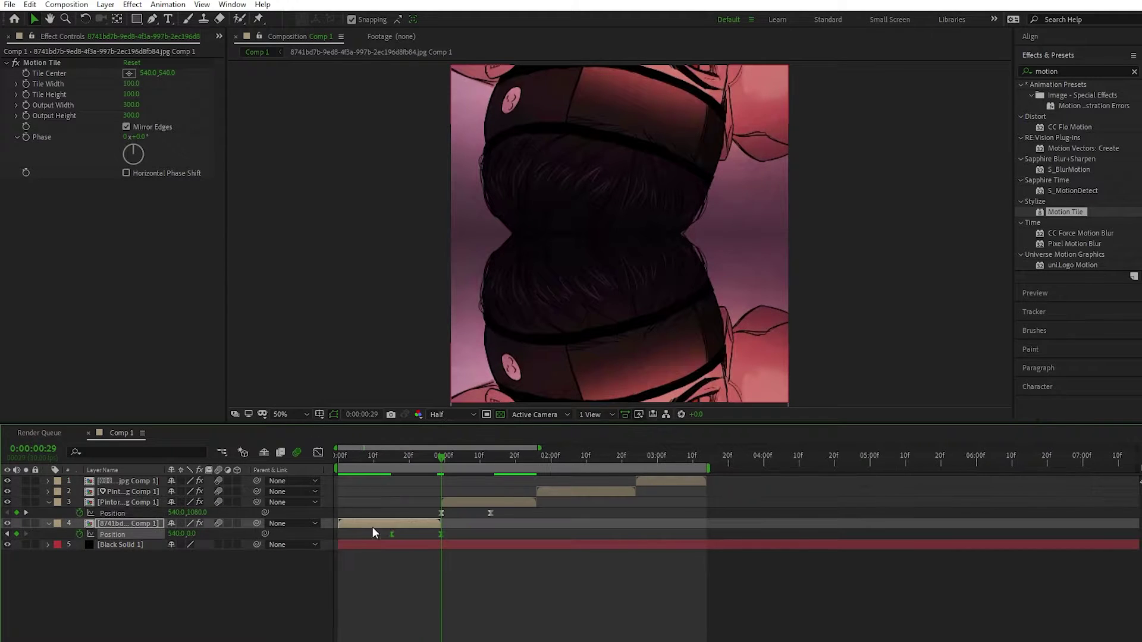
left_click(318, 454)
left_click(595, 638)
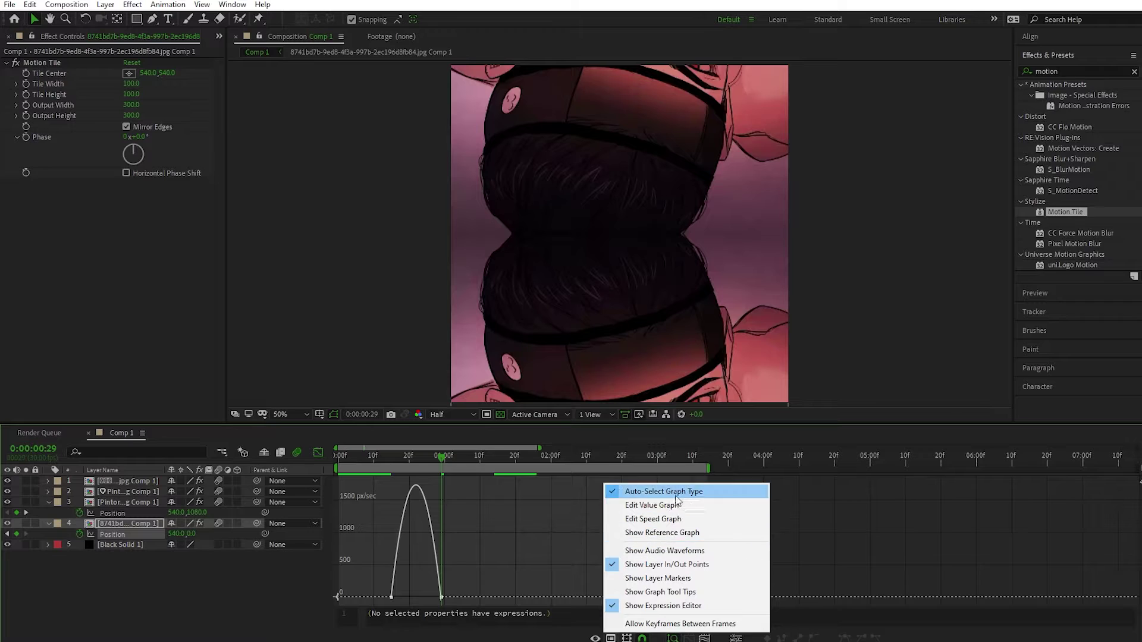
left_click(631, 519)
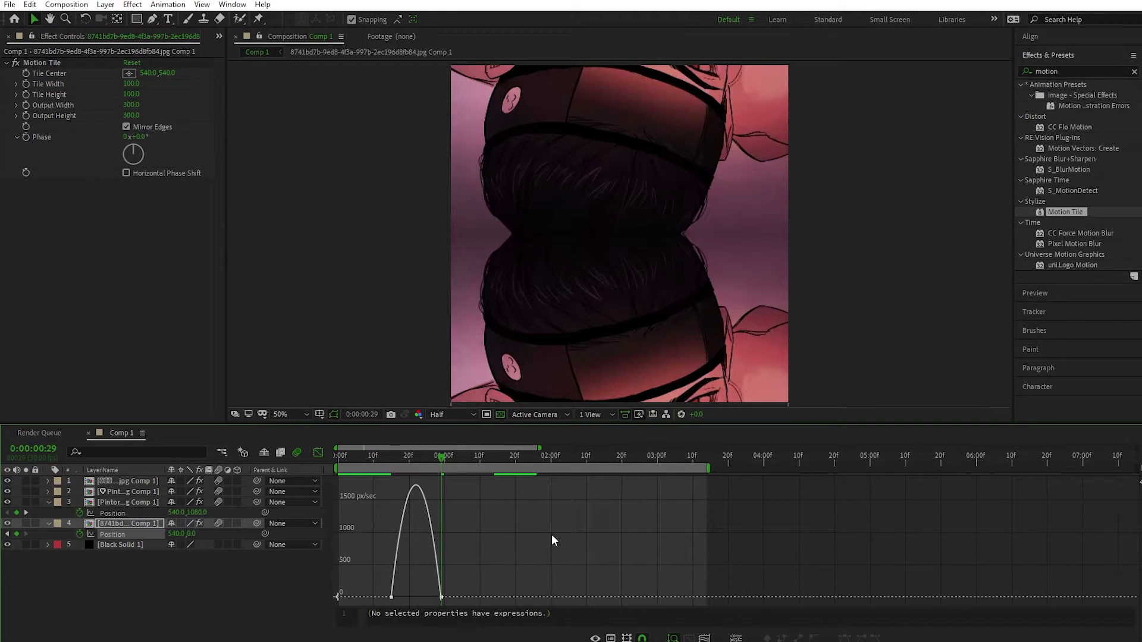
- Reshape the first clip's Position speed curve so it peaks sharply at its last keyframe
left_click(439, 581)
mouse_move(434, 599)
left_mouse_down()
mouse_move(397, 605)
mouse_move(436, 600)
left_mouse_up()
left_click(318, 452)
- Reshape the second clip's Position speed curve so it peaks sharply at its first keyframe
left_click(439, 512)
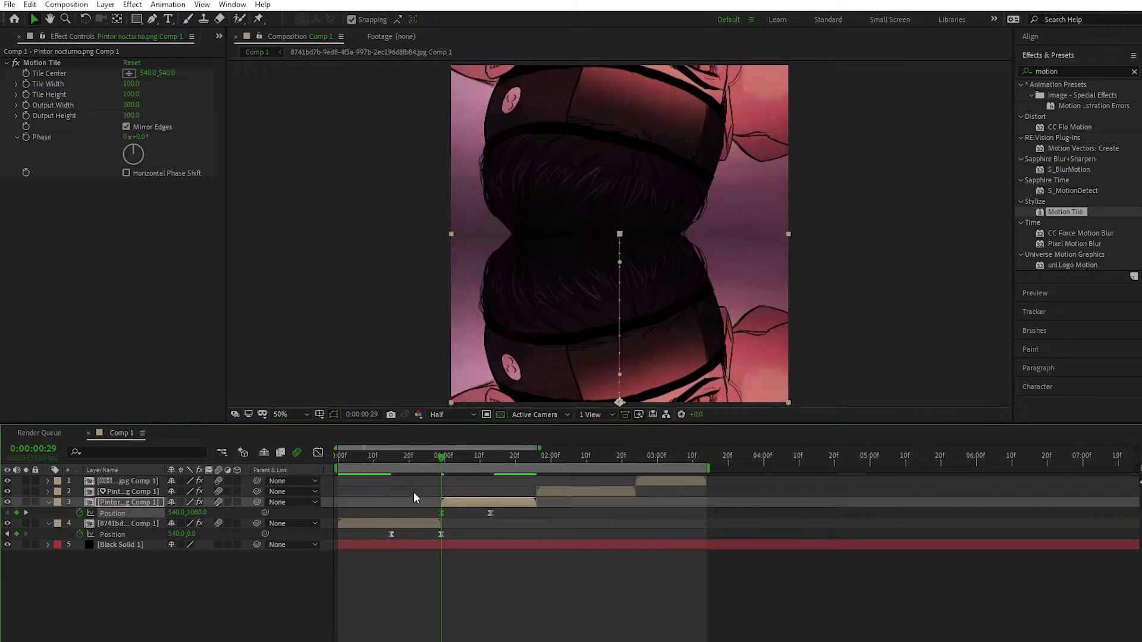
left_click(319, 452)
mouse_move(449, 597)
left_mouse_down()
mouse_move(430, 598)
mouse_move(446, 599)
left_mouse_up()
left_click(318, 452)
- Preview the first transition and add a Position keyframe of 540, 1082 at the second clip's end, 0:00:01:26
left_click_drag(403, 459, 214, 474)
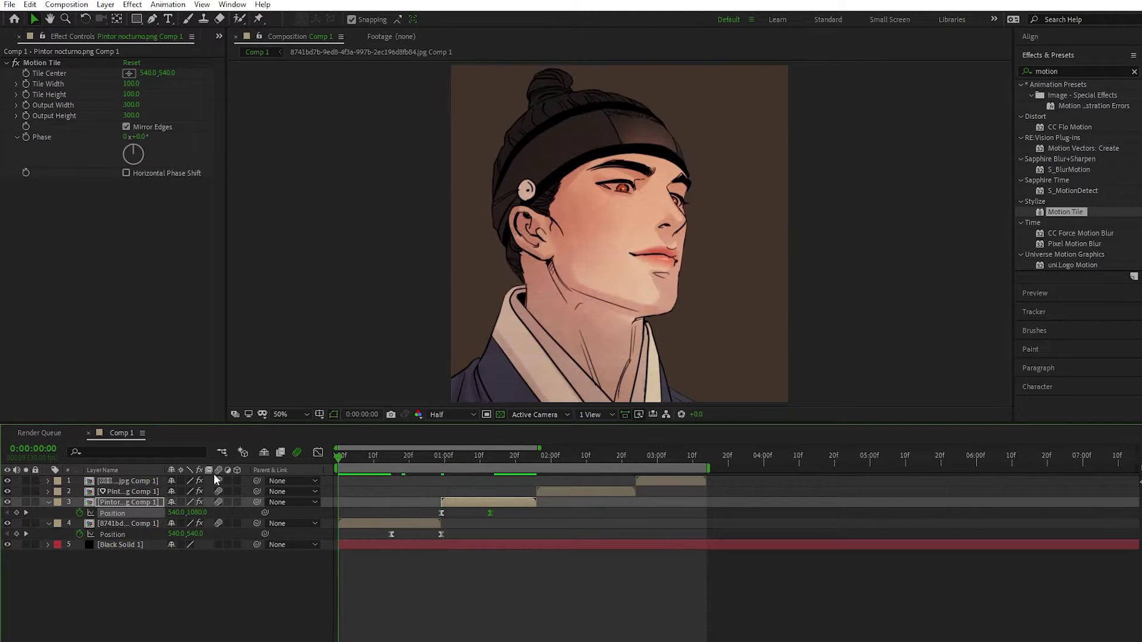
key("space")
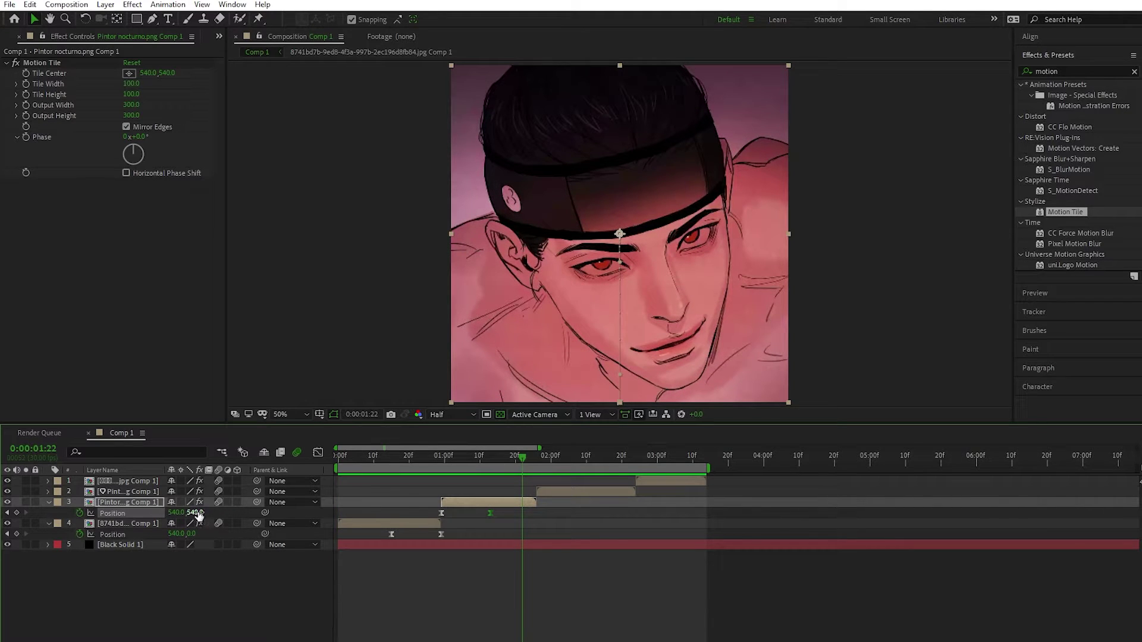
left_click_drag(198, 515, 619, 439)
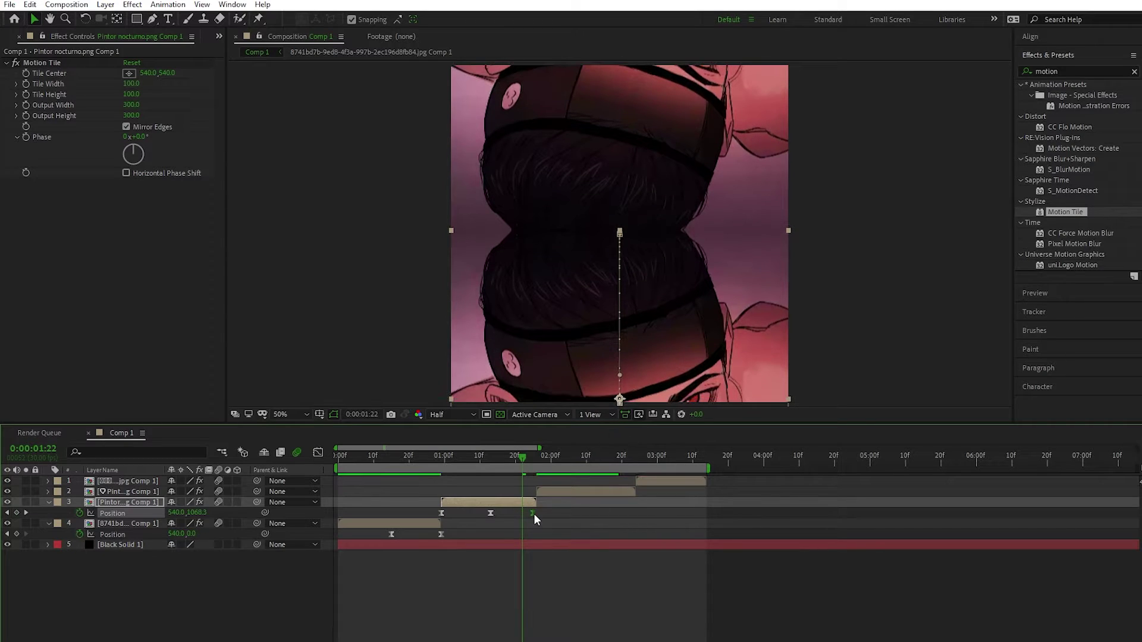
left_click_drag(535, 516, 538, 515)
- Keyframe the third clip's Position at 0:00:02:09, and set it to 540, 1 at the clip's start, 0:00:01:26
left_click(583, 457)
left_click(600, 491)
key("p")
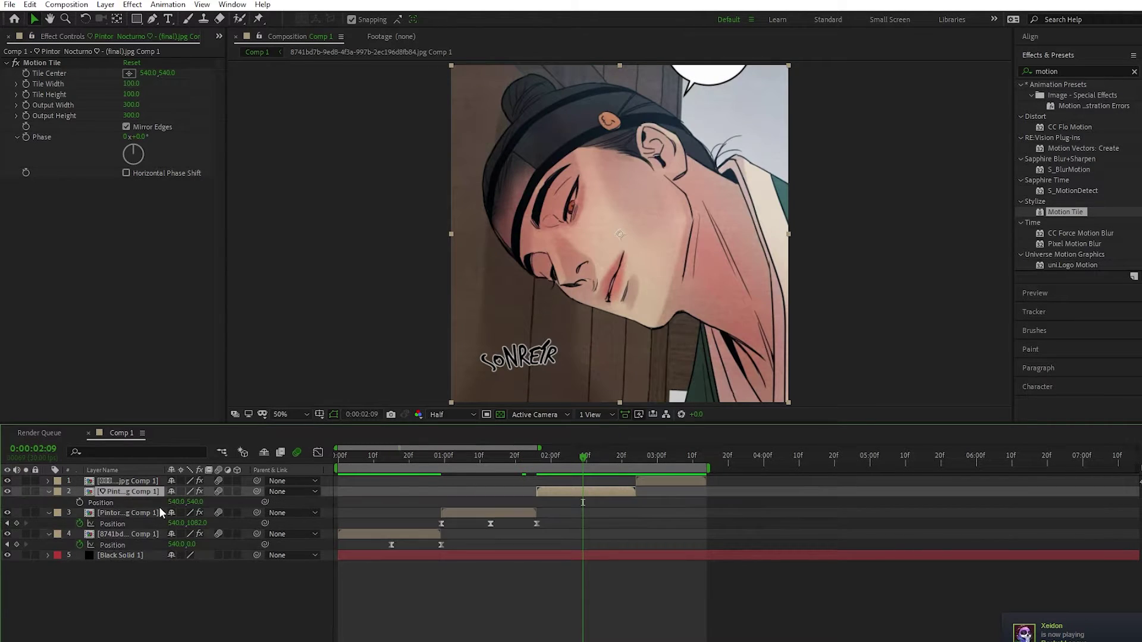
left_click(80, 503)
key("j")
left_click_drag(194, 502, 26, 503)
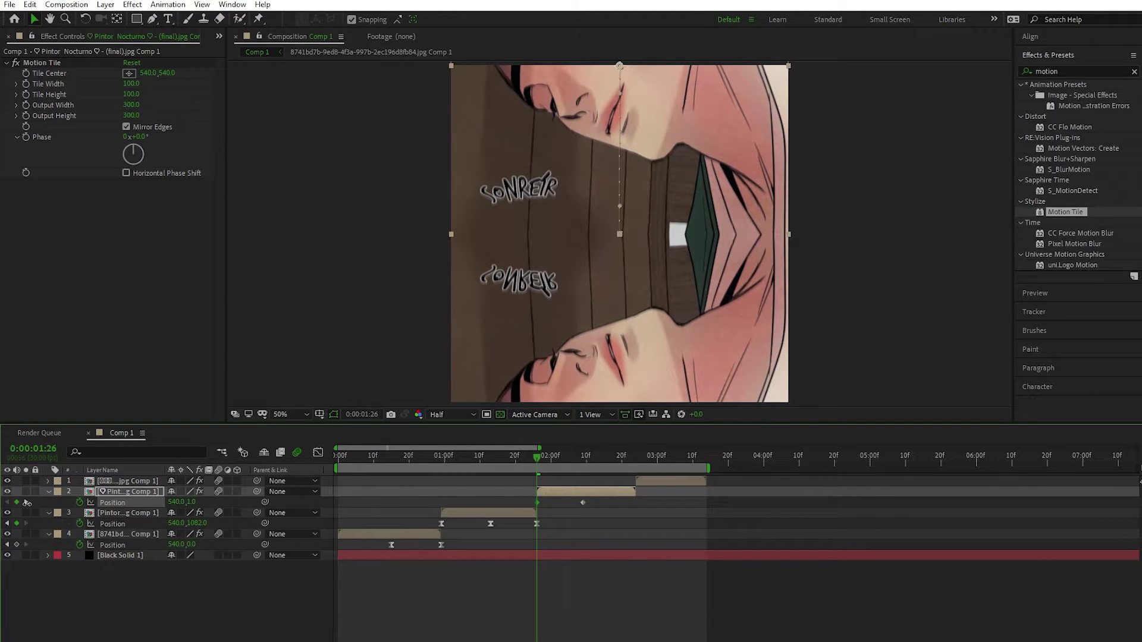
- Apply Easy Ease to the third clip's Position keyframes and make the second clip's speed curve accelerate toward its last keyframe
left_click_drag(488, 501, 633, 508)
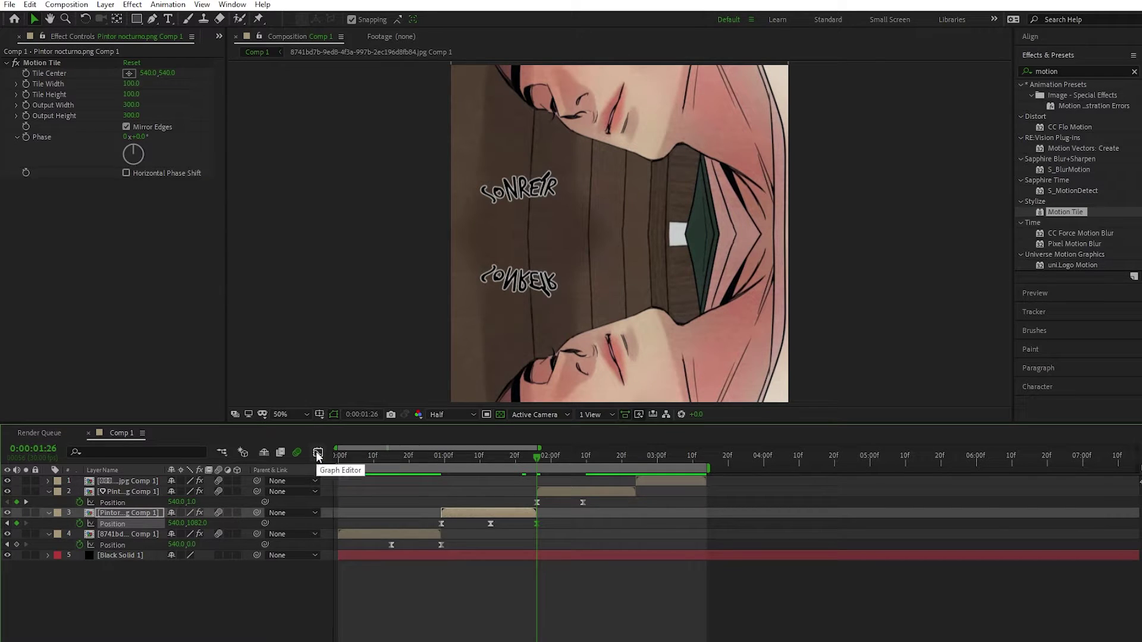
left_click(318, 454)
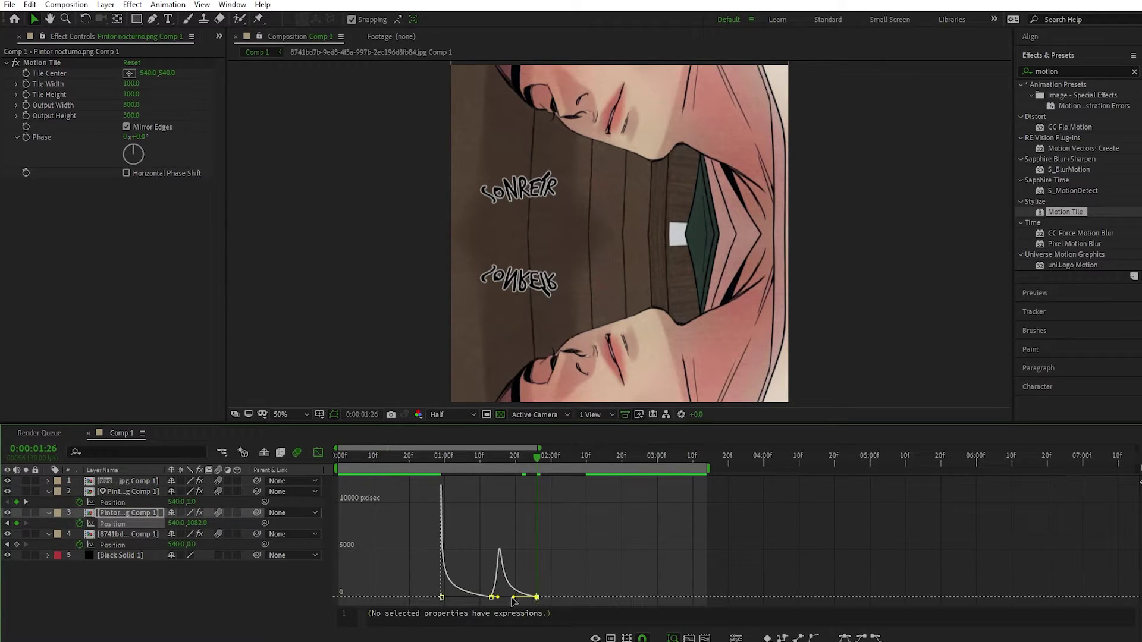
left_click_drag(518, 598, 452, 598)
left_click(319, 454)
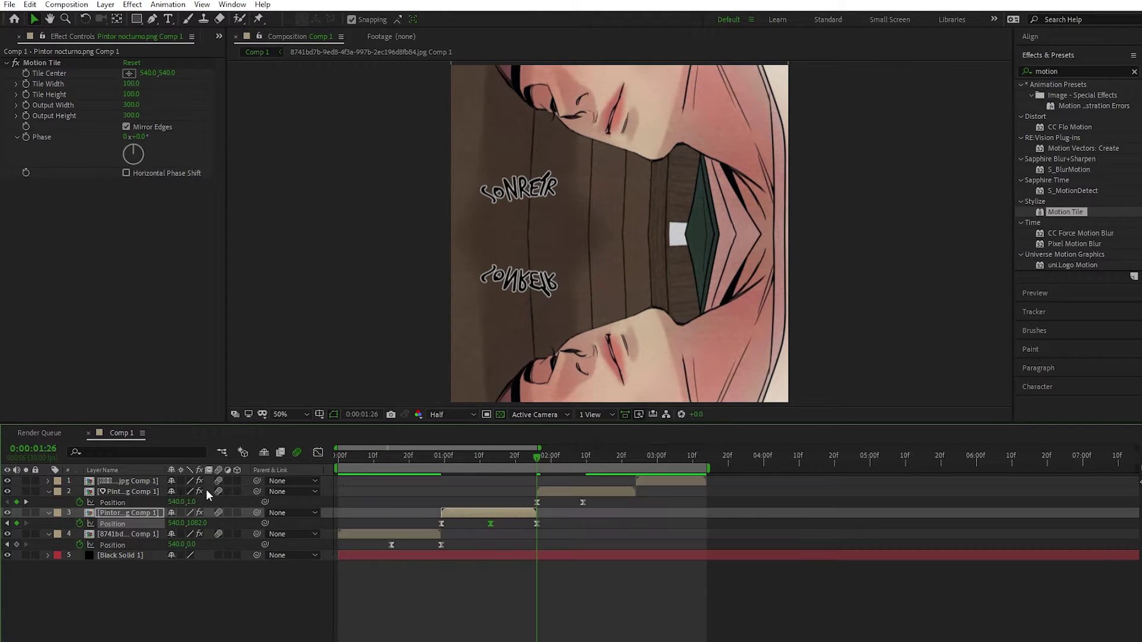
- Reshape the third clip's Position speed curve so it peaks sharply at its first keyframe
left_click(185, 493)
left_click(318, 453)
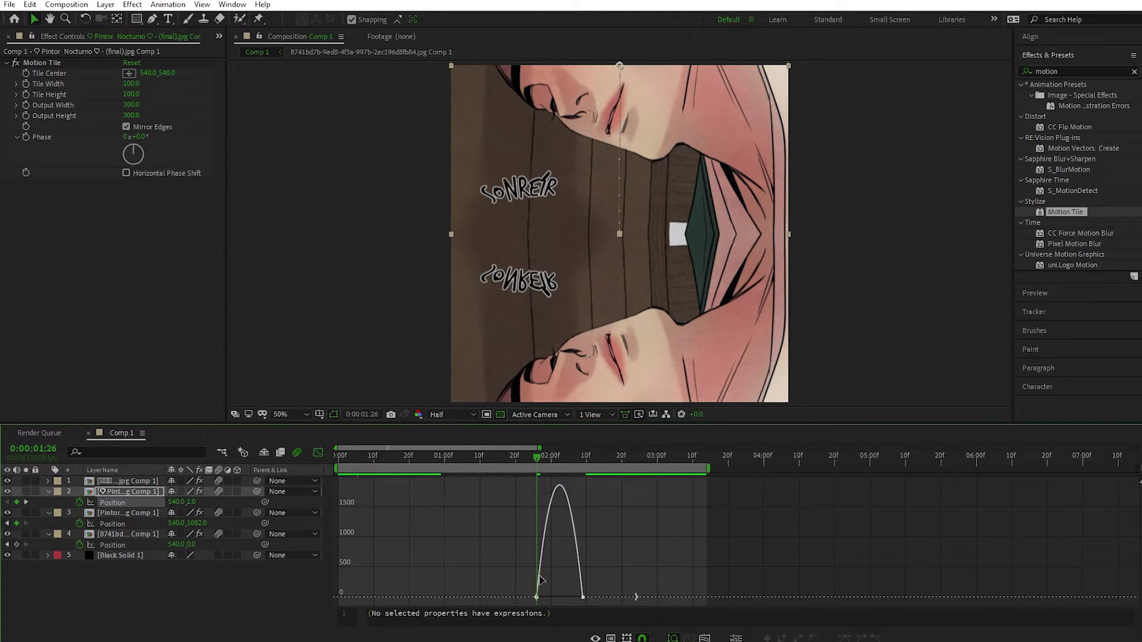
left_click(539, 581)
left_click_drag(545, 597, 537, 600)
left_click(318, 453)
- Preview both slide transitions from the start of the composition
left_click_drag(408, 459, 335, 459)
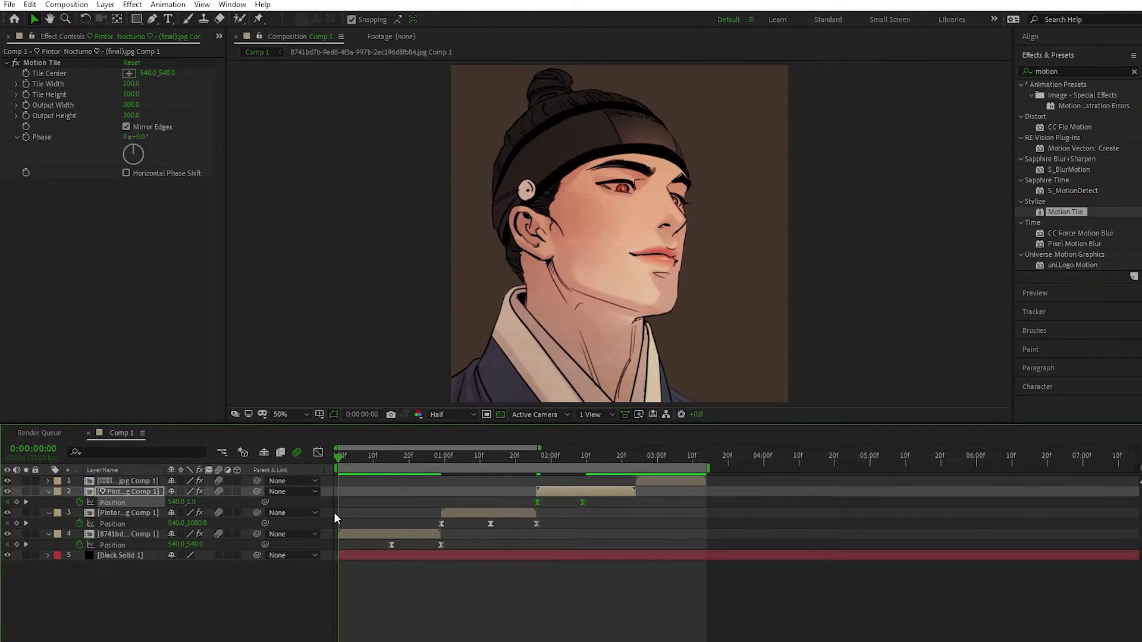
key("space")
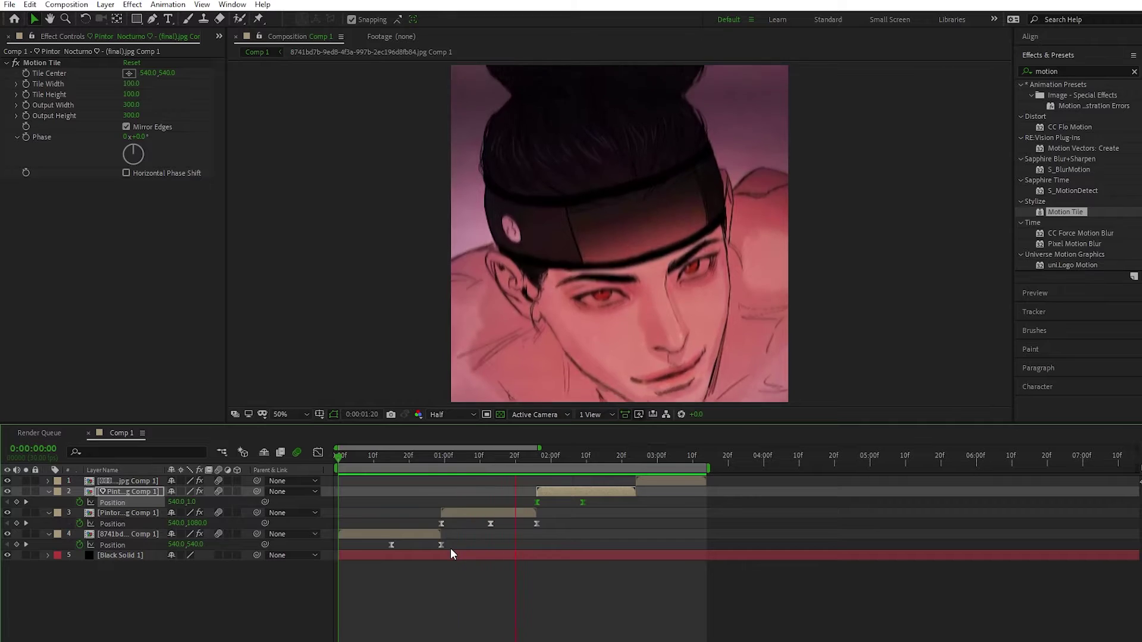
key("space")
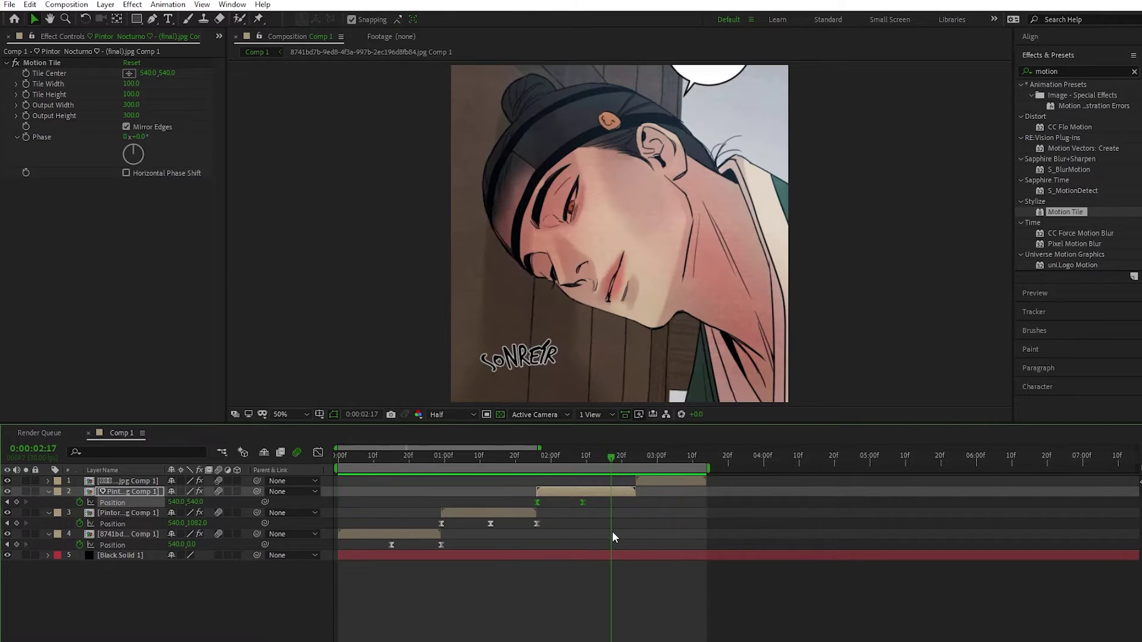
left_click(615, 537)
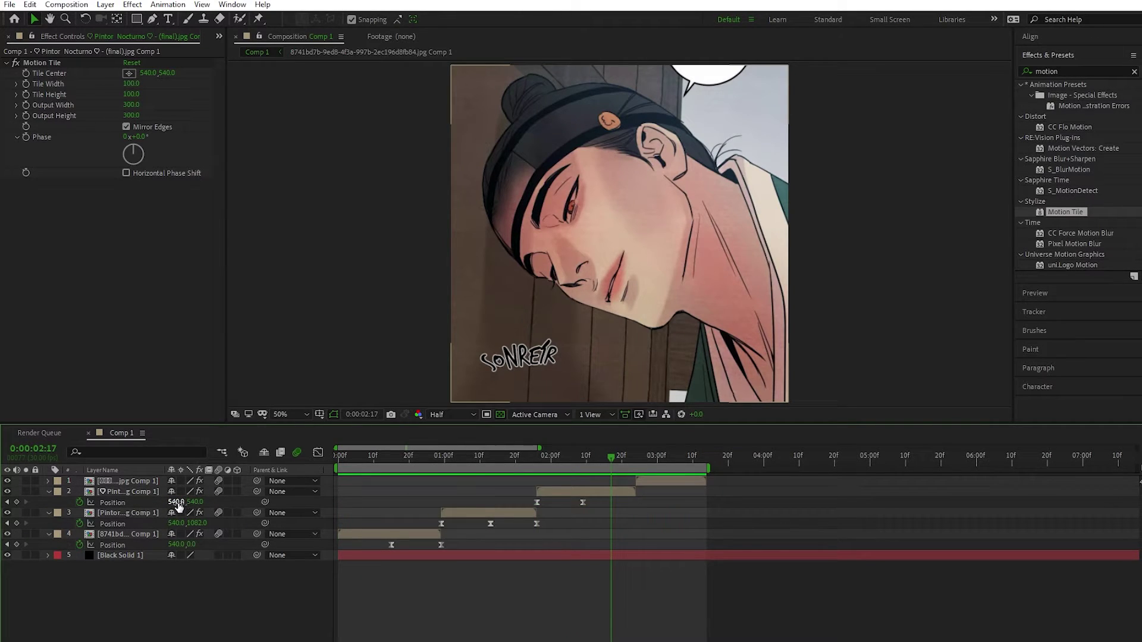
left_click_drag(177, 506, 118, 506)
key("ctrl+z")
key("ctrl+z")
left_click_drag(610, 458, 437, 465)
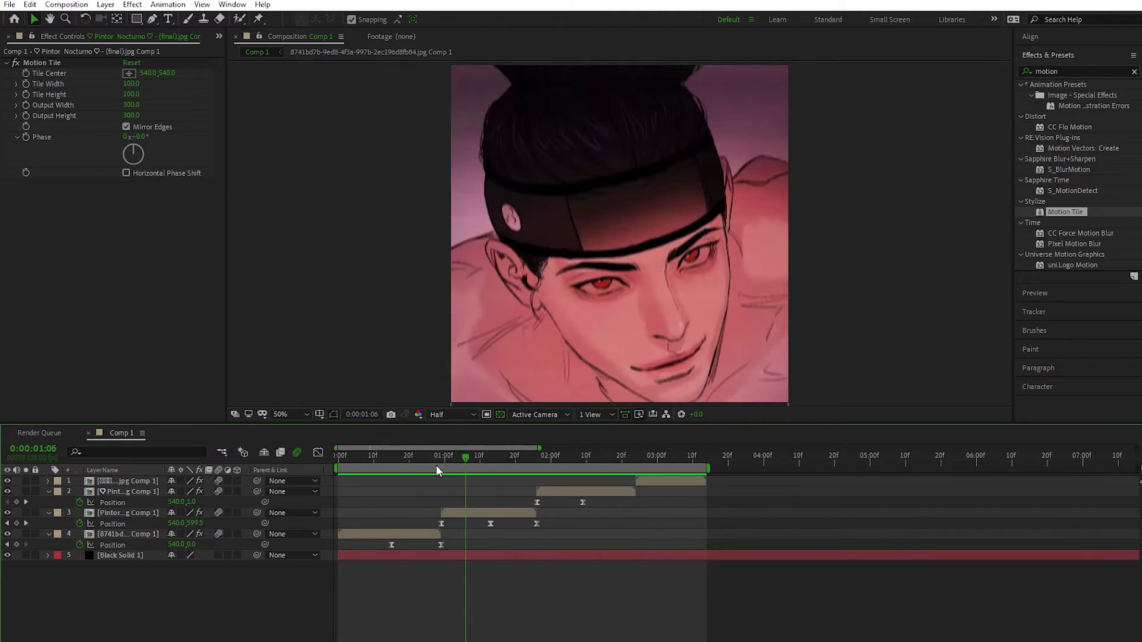
- Add a Position keyframe holding the third clip at 540, 540 at 0:00:02:10, one frame after its slide-in ends
left_click_drag(334, 469, 363, 466)
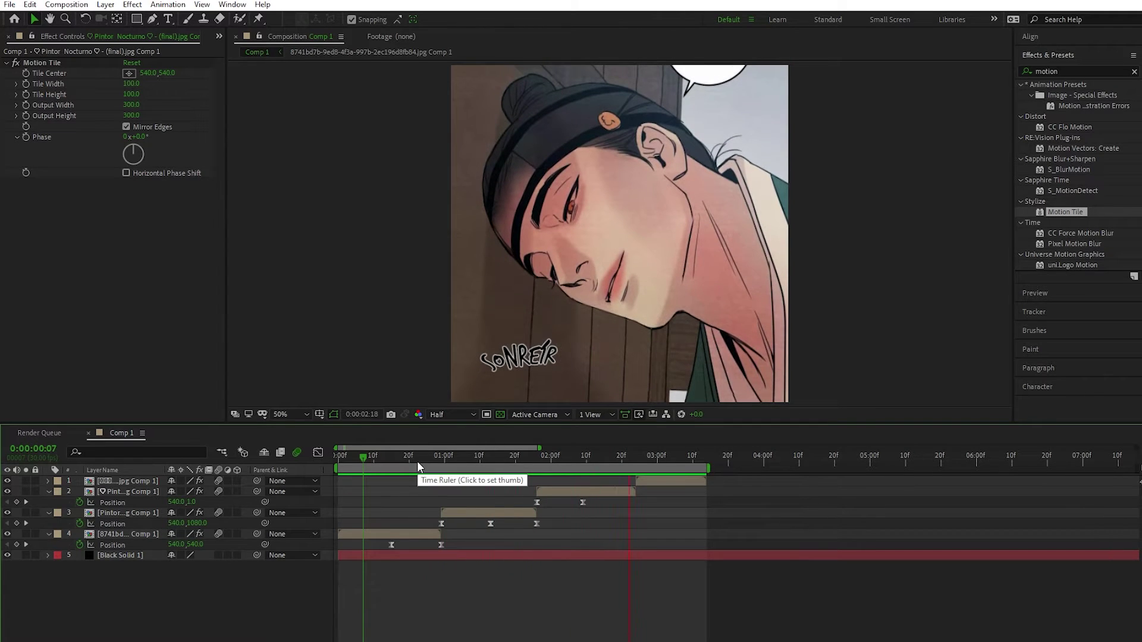
left_click(583, 456)
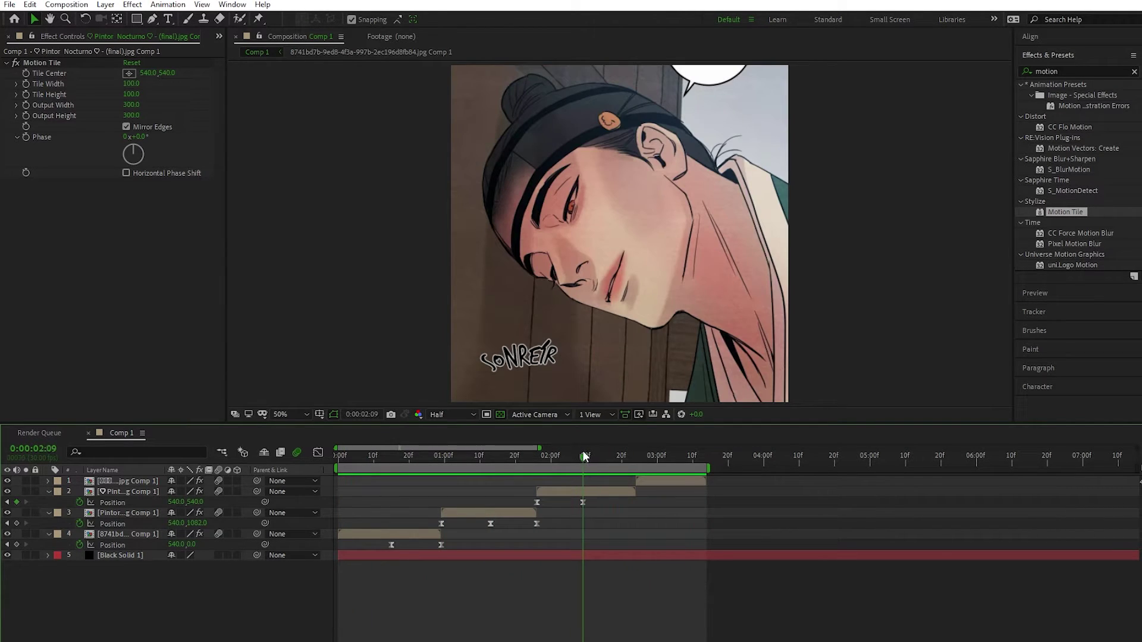
left_click_drag(584, 456, 587, 456)
key("equal")
key("equal")
key("equal")
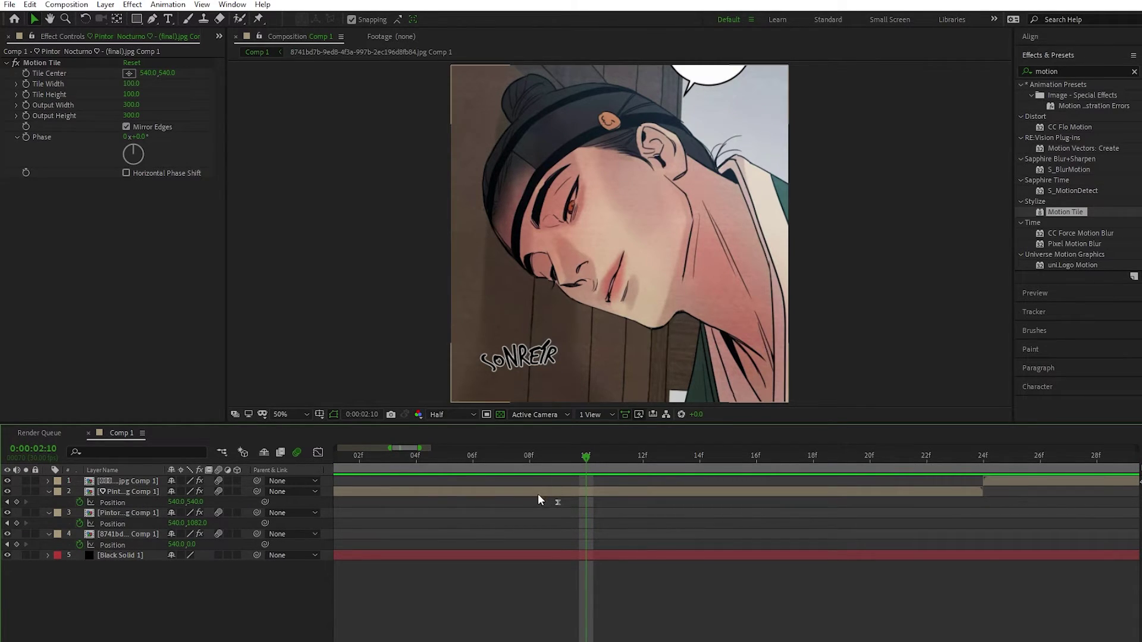
left_click_drag(177, 503, 10, 503)
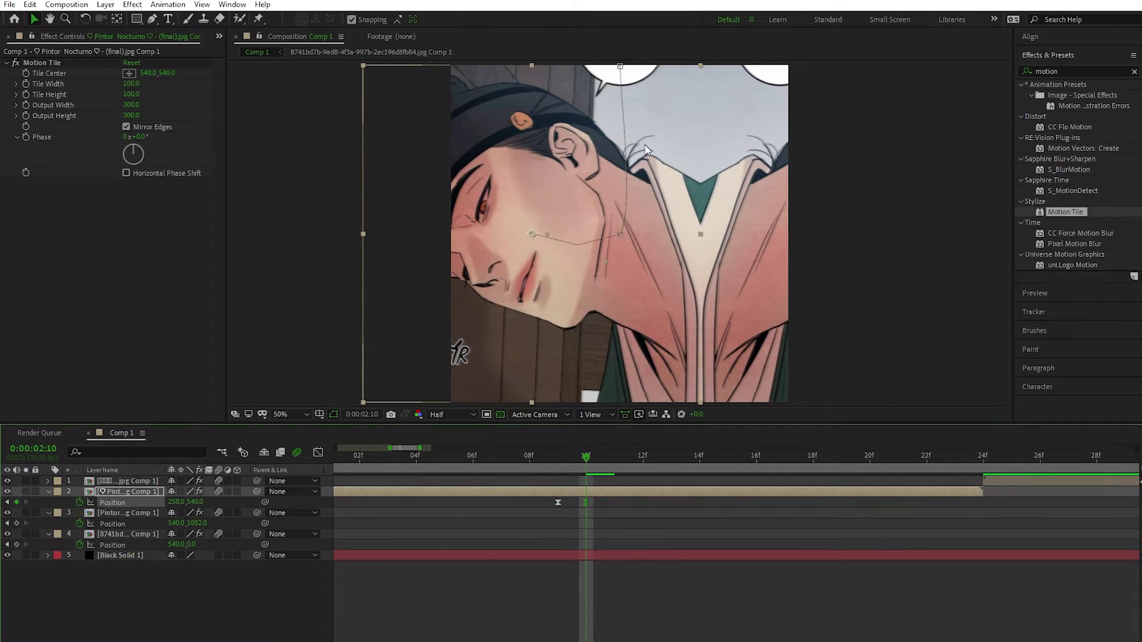
key("ctrl+z")
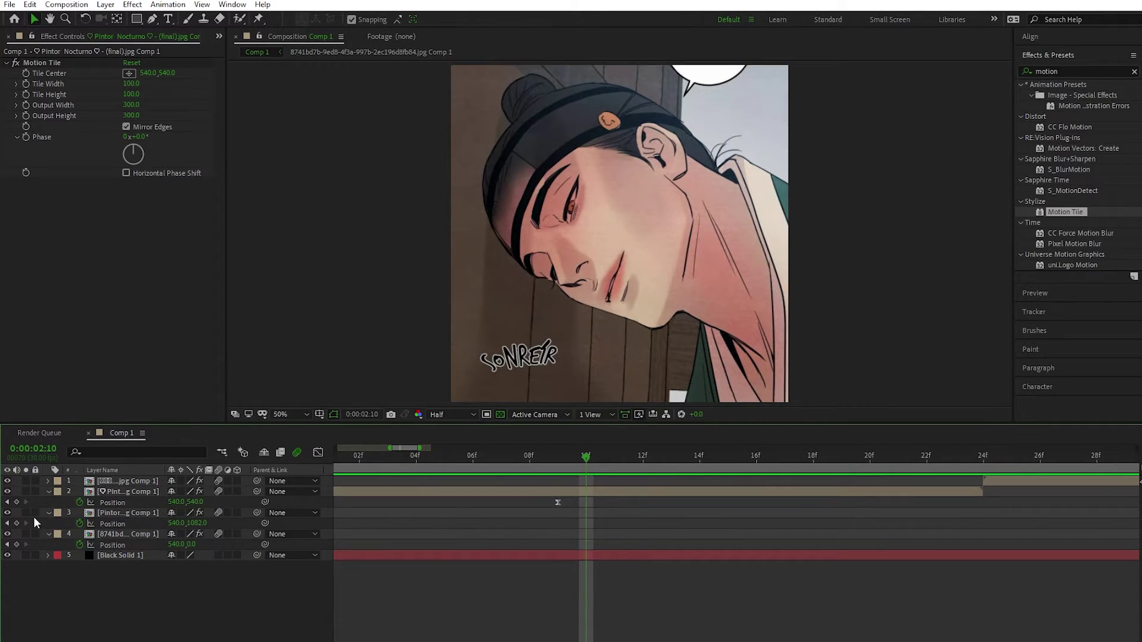
left_click(16, 503)
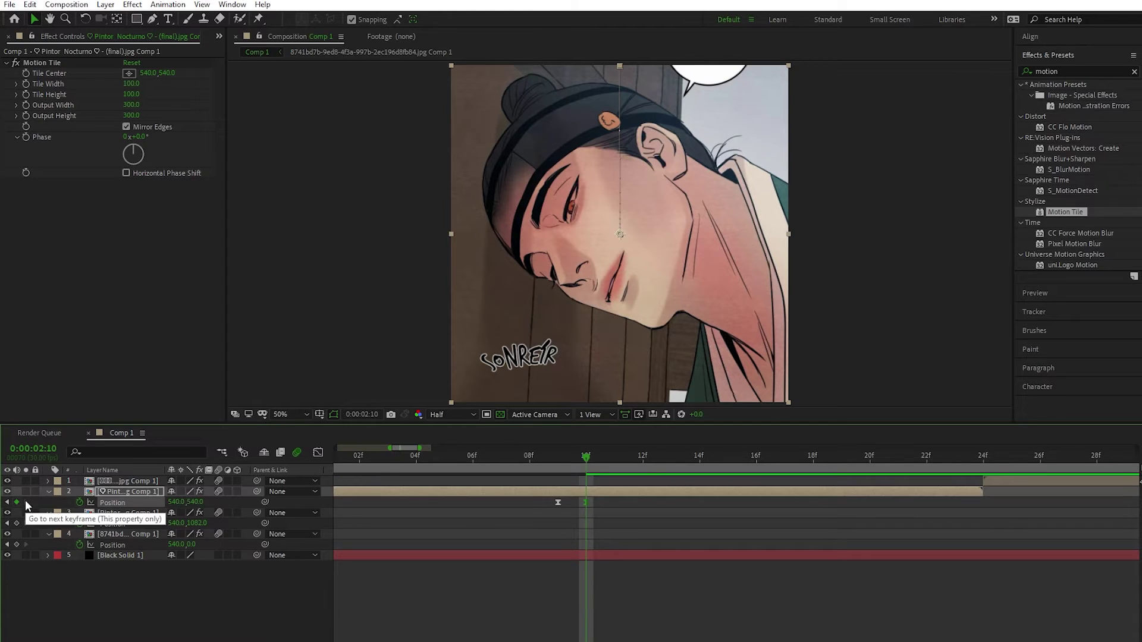
- Keyframe the third clip's Position at 0, 540 and place that keyframe at the clip's end, 0:00:02:24
left_click(662, 468)
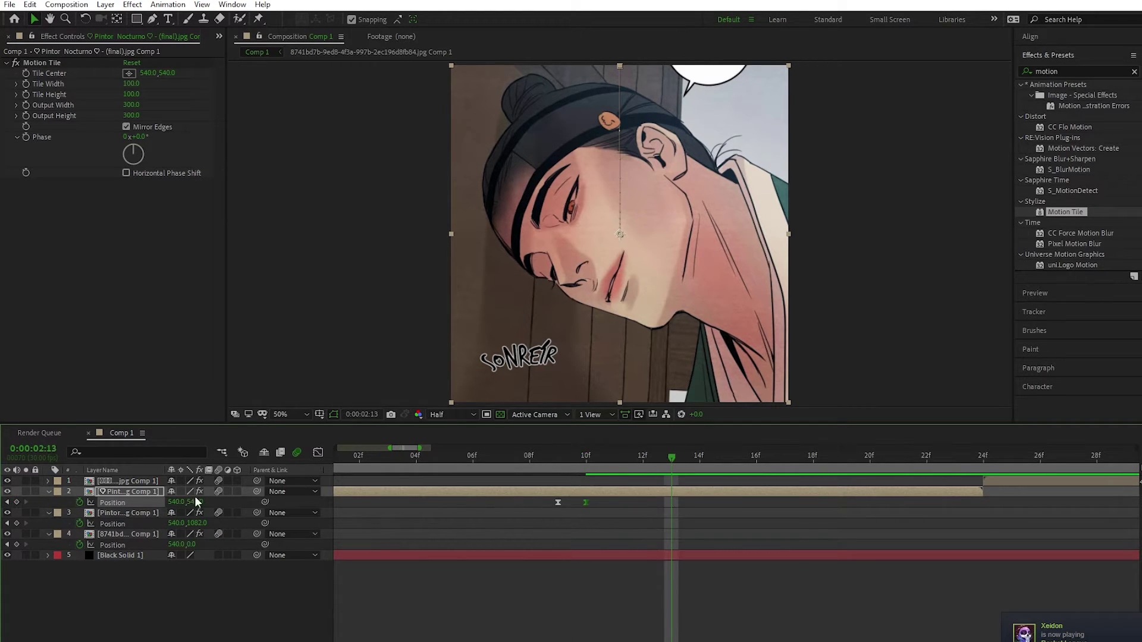
left_click_drag(176, 502, 2, 512)
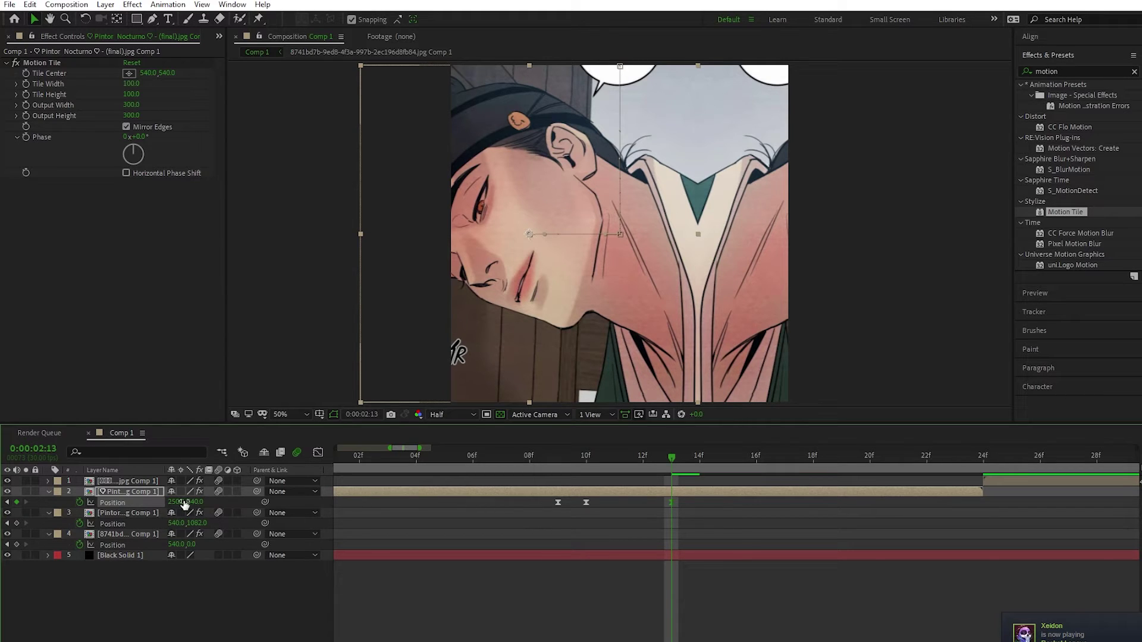
left_click_drag(184, 504, 34, 511)
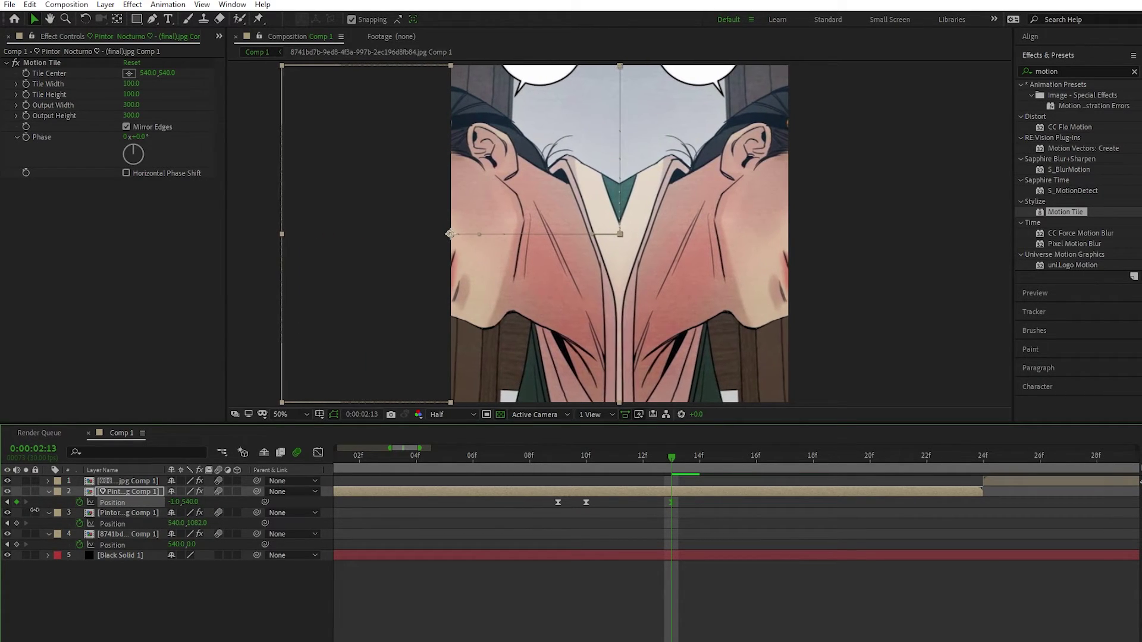
left_click_drag(672, 502, 983, 503)
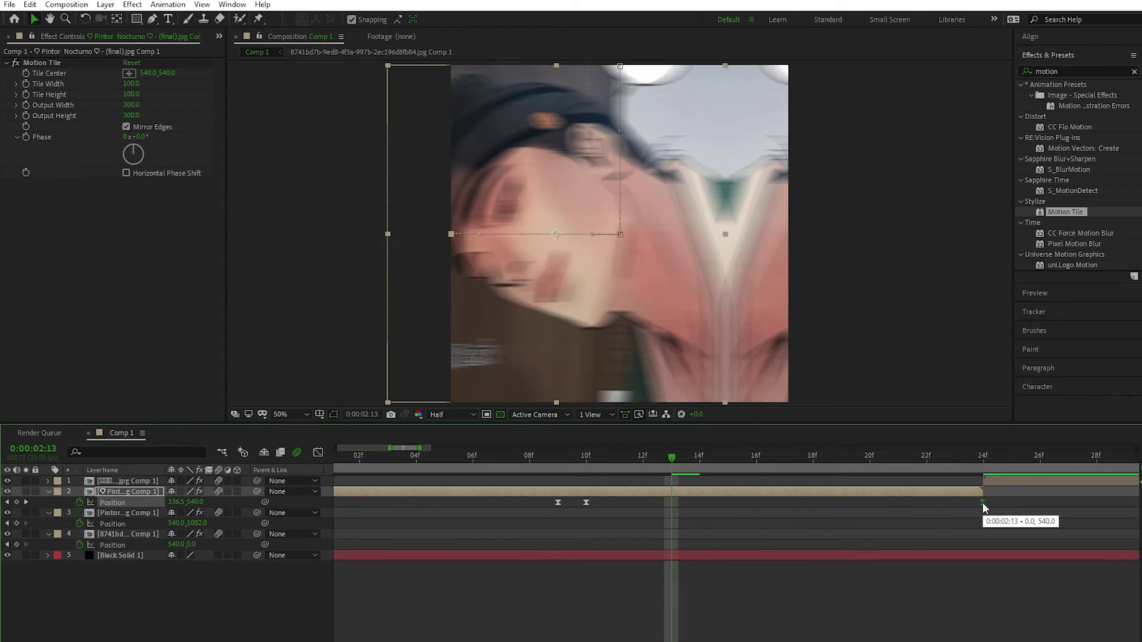
- Keyframe the fourth clip's Position at 0:00:03:04, and set it to 1080, 540 at the clip's start, 0:00:02:24
key("minus")
key("minus")
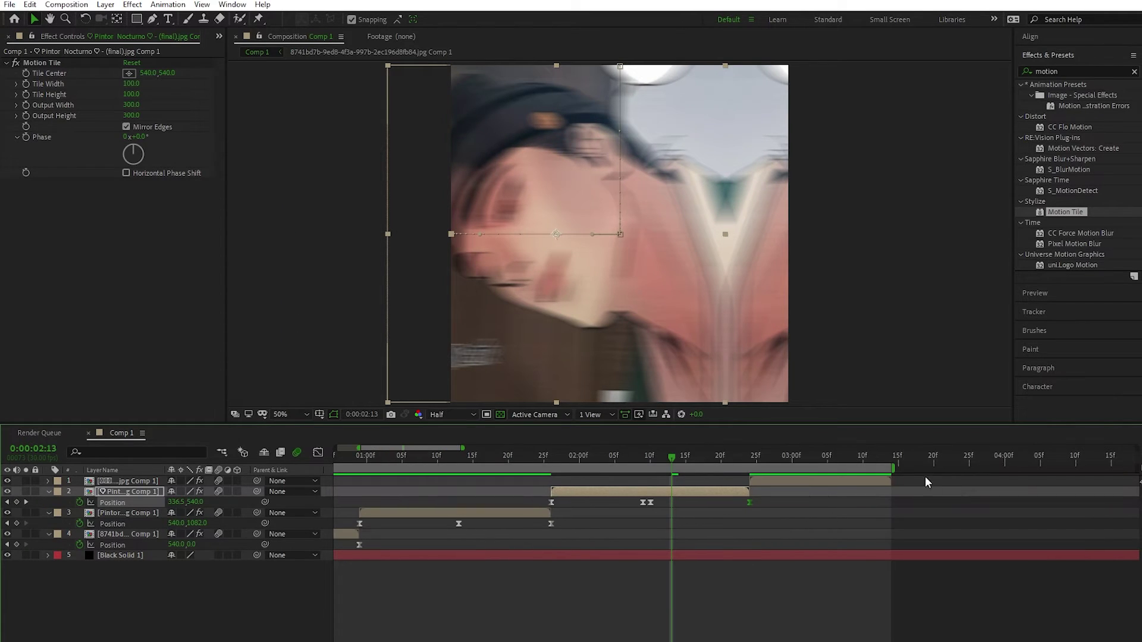
left_click(819, 456)
left_click(833, 480)
key("p")
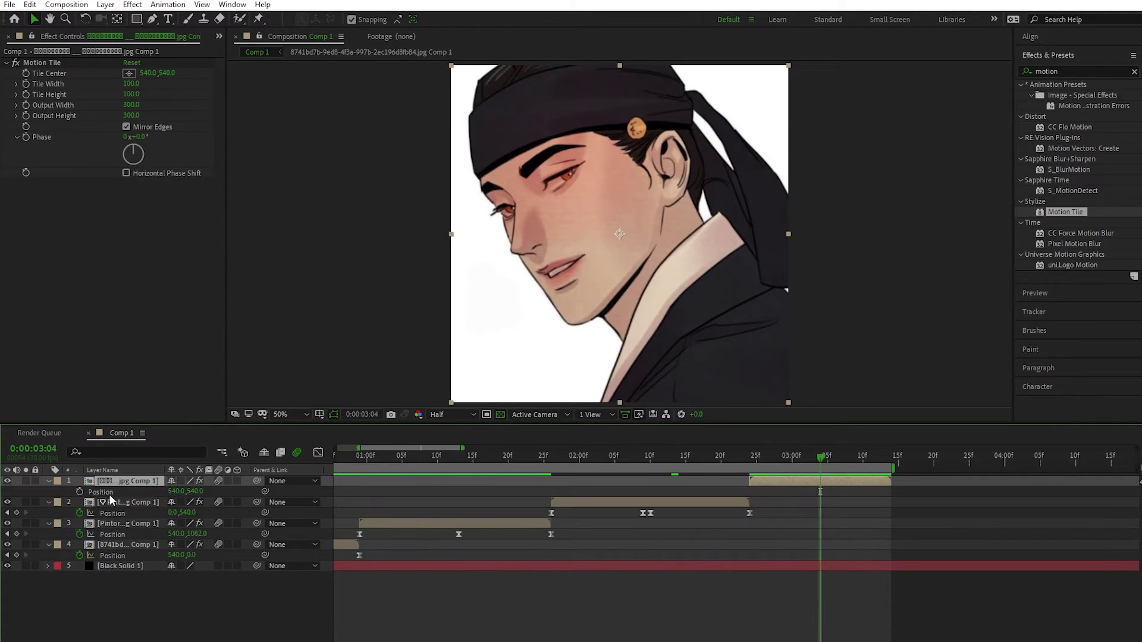
left_click(80, 492)
left_click(752, 461)
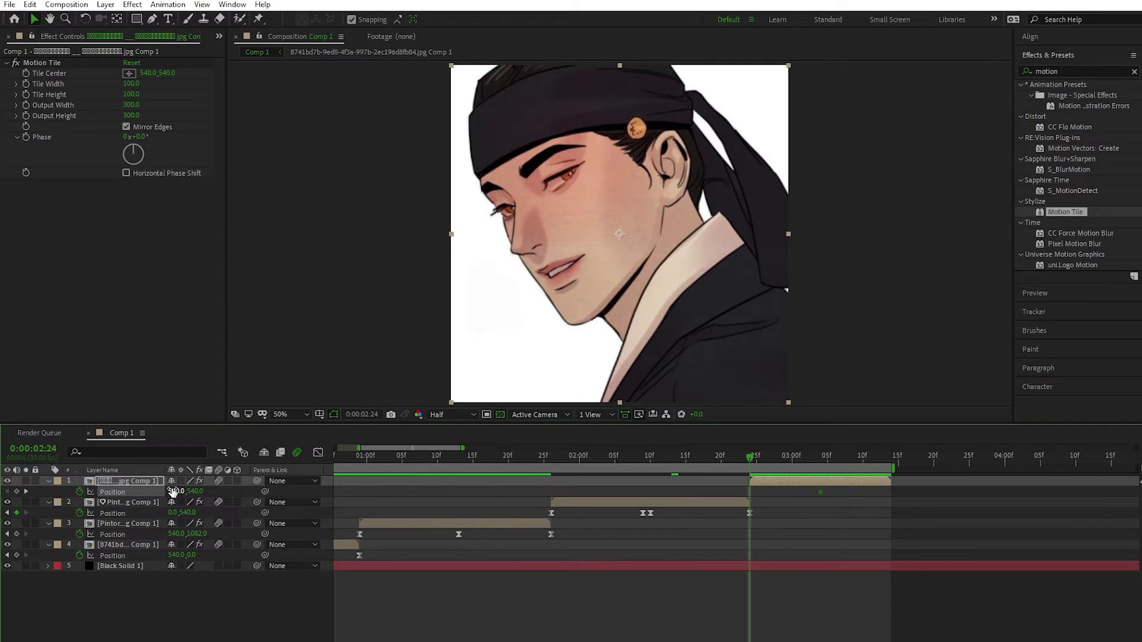
left_click_drag(619, 234, 788, 233)
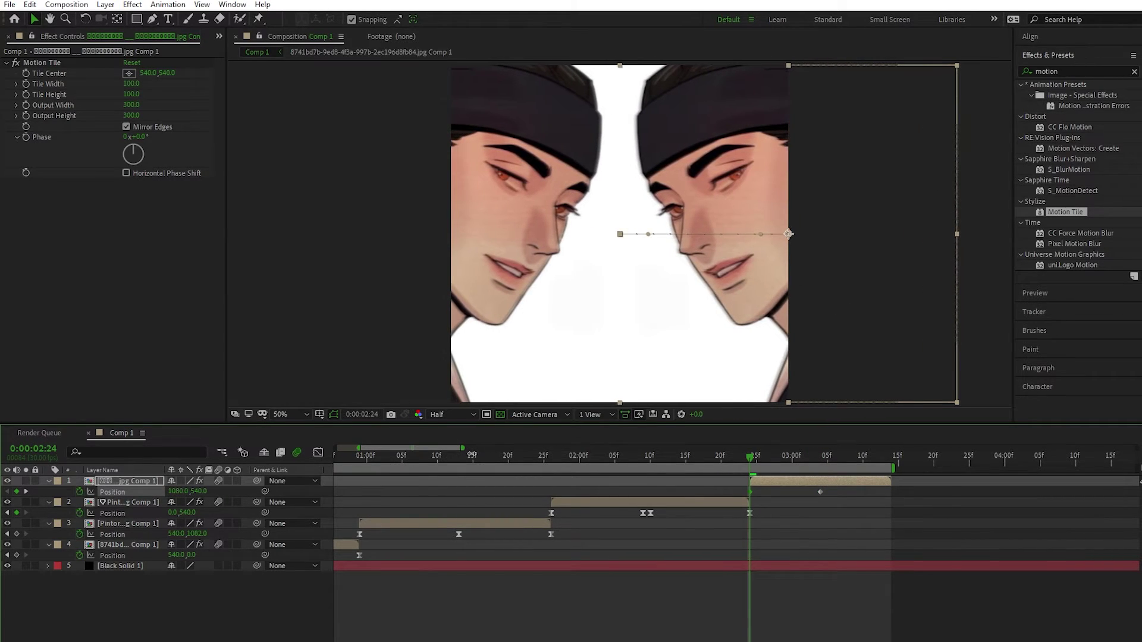
- Apply Easy Ease to the fourth clip's Position keyframes and preview the transitions from the start of the composition
left_click_drag(847, 497, 679, 492)
key("F9")
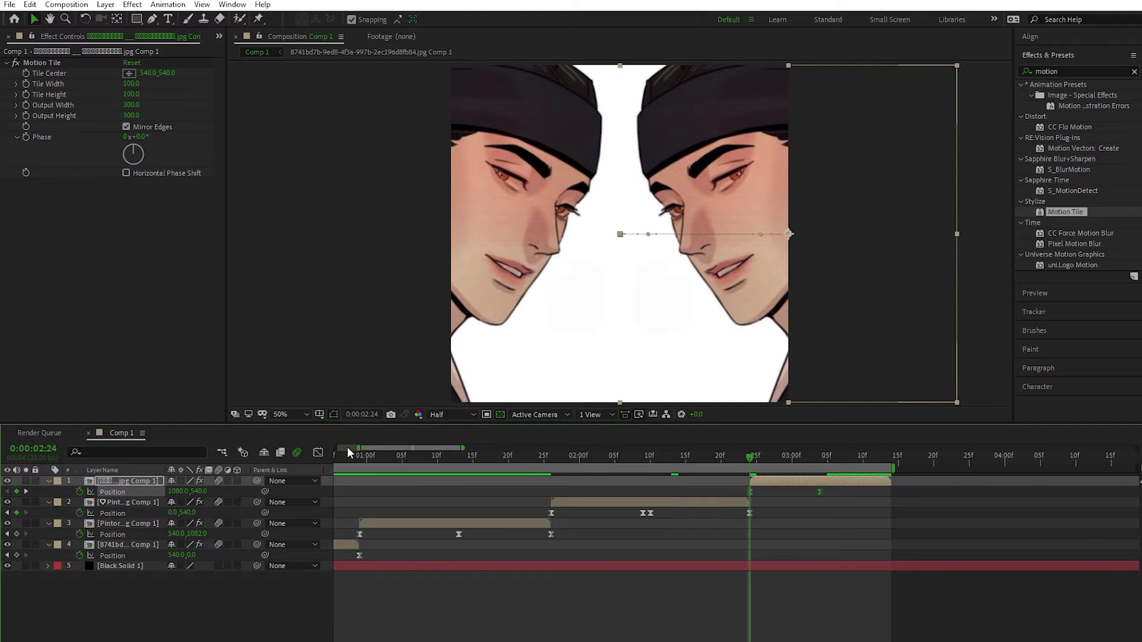
key("Home")
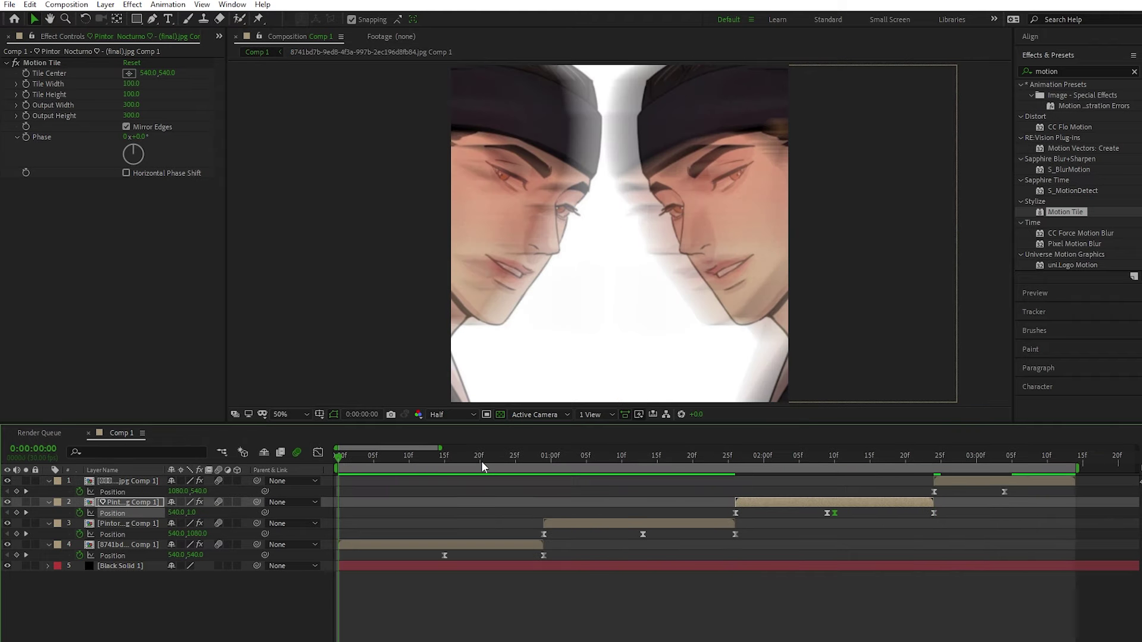
key("space")
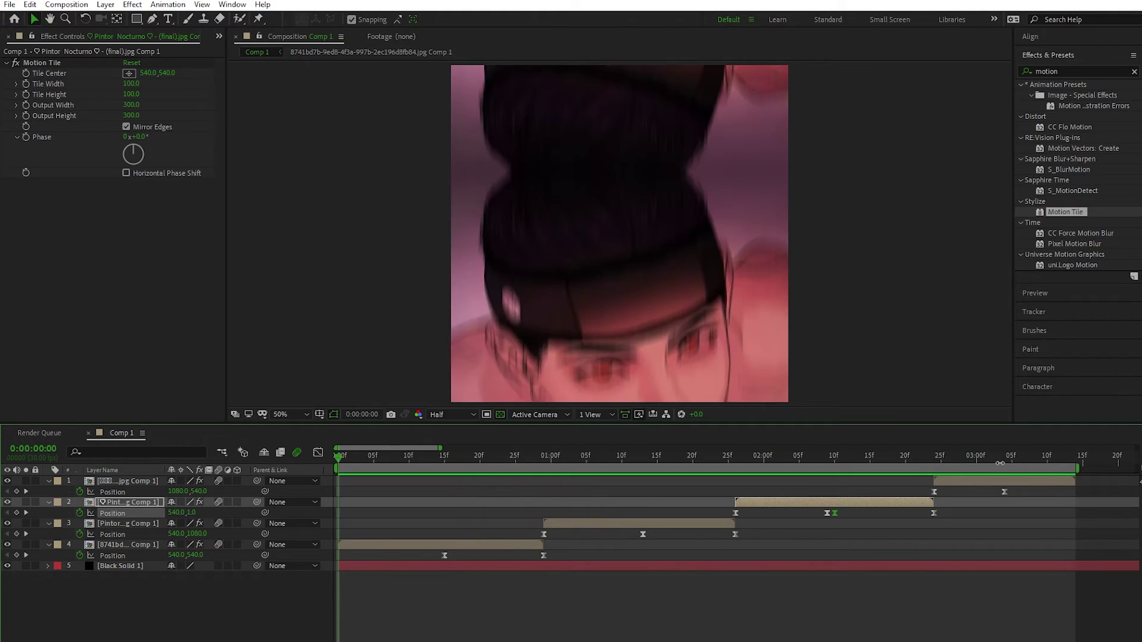
- Lengthen the fourth clip's slide-in by moving its second Position keyframe to 0:00:03:06
left_click(1005, 460)
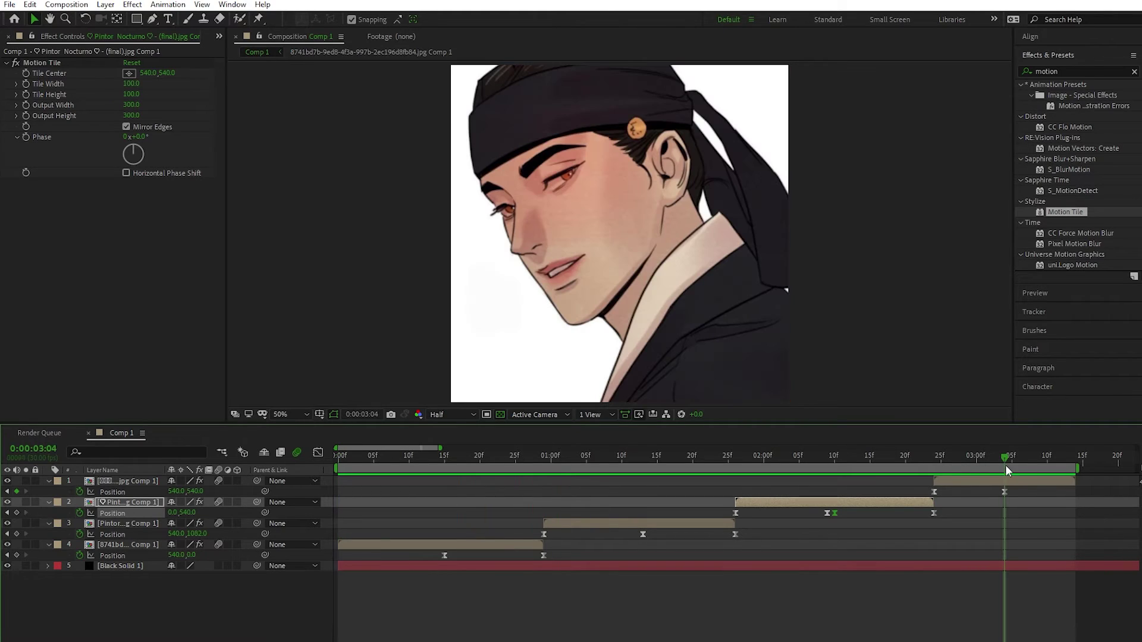
left_click_drag(1005, 492, 1026, 489)
left_click(1025, 457)
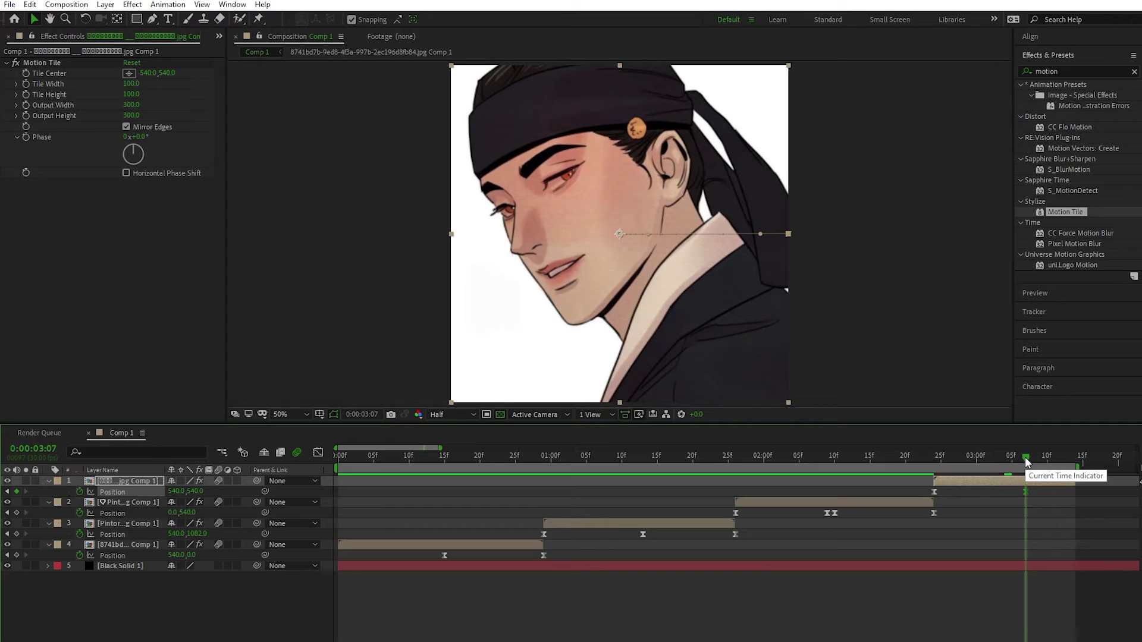
left_click_drag(1025, 492, 1019, 492)
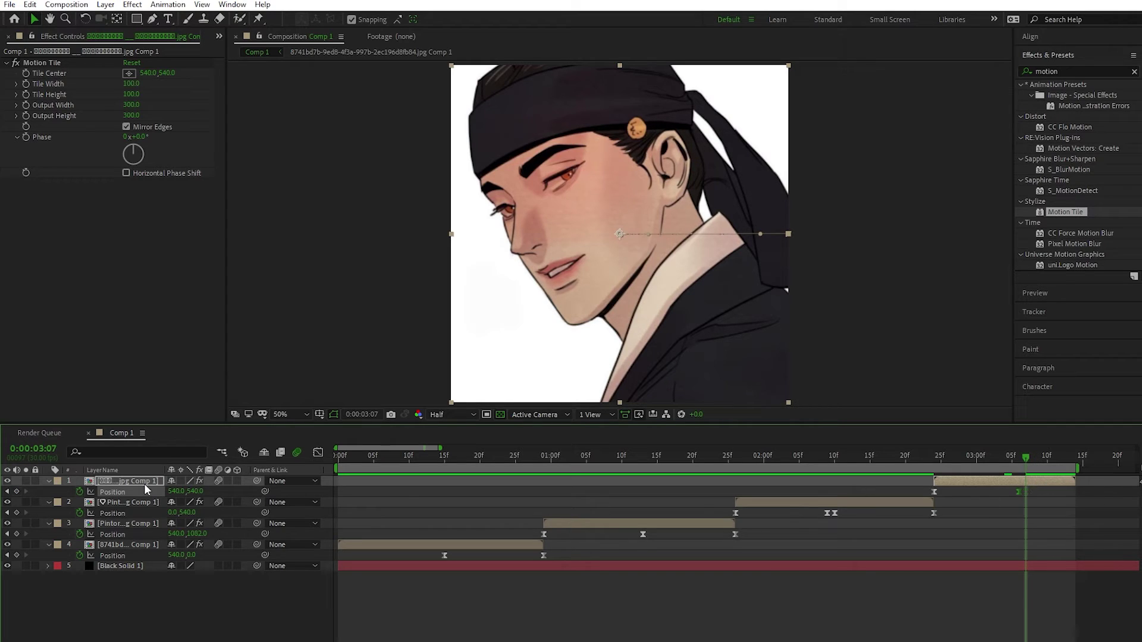
- Keyframe the fourth clip's Position X at about 1080 and move that keyframe to the end of the clip
left_click_drag(169, 495, 452, 489)
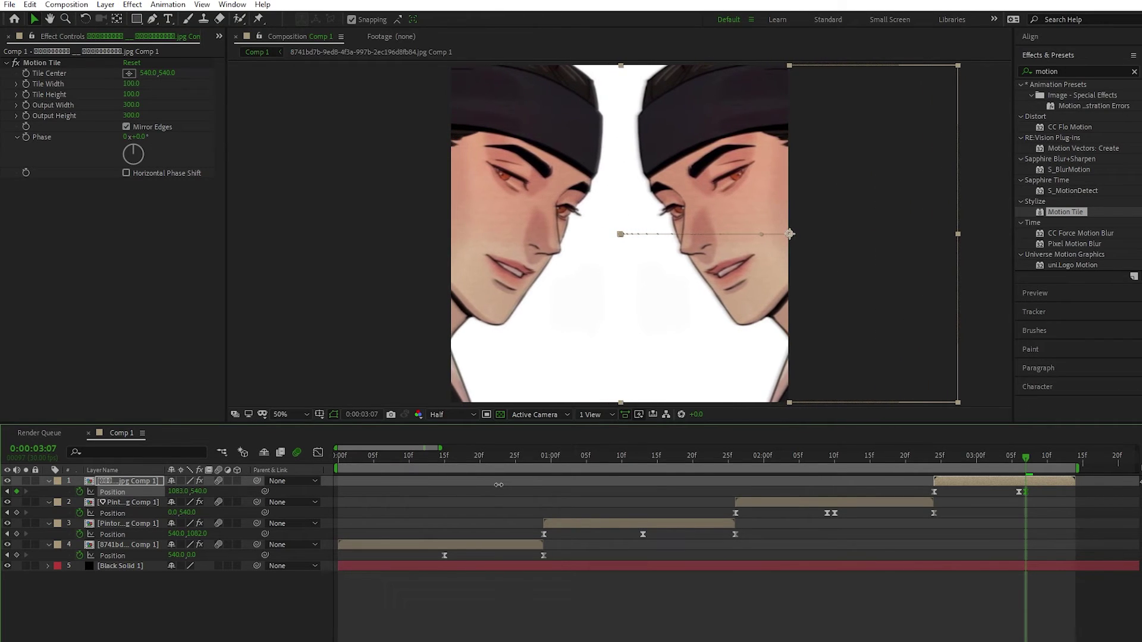
left_click_drag(1026, 492, 1075, 492)
left_click(319, 452)
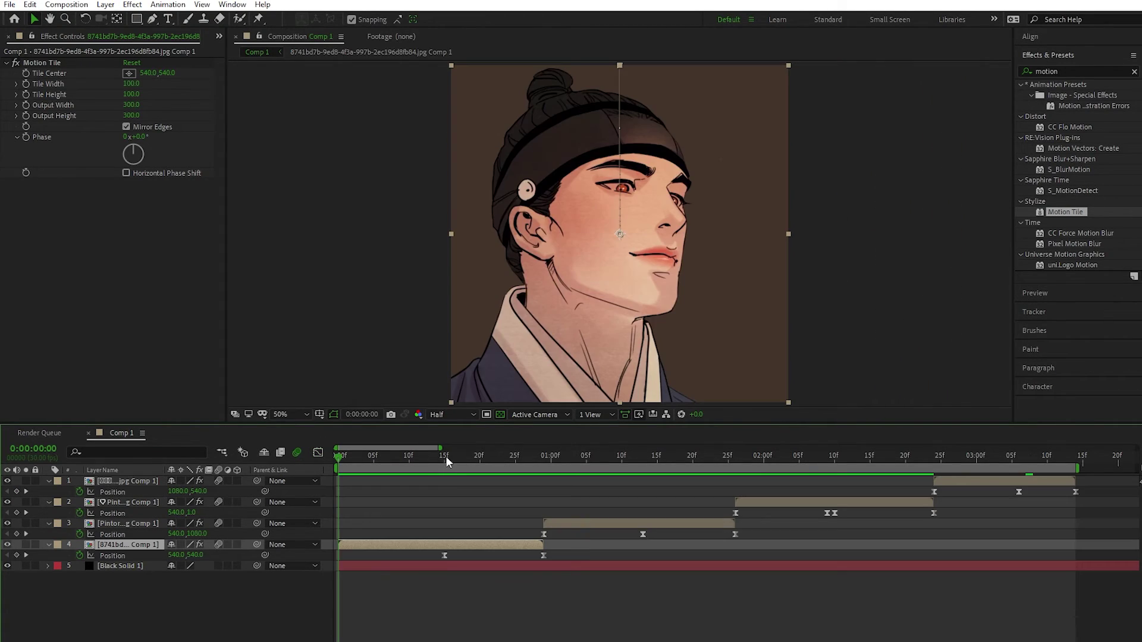
- Add a holding Position keyframe to the first clip at 0:00:00:14 and set its Position to 5, 540 at 0:00:00:00
left_click_drag(444, 454, 1019, 471)
left_click(16, 555)
left_click_drag(381, 458, 335, 459)
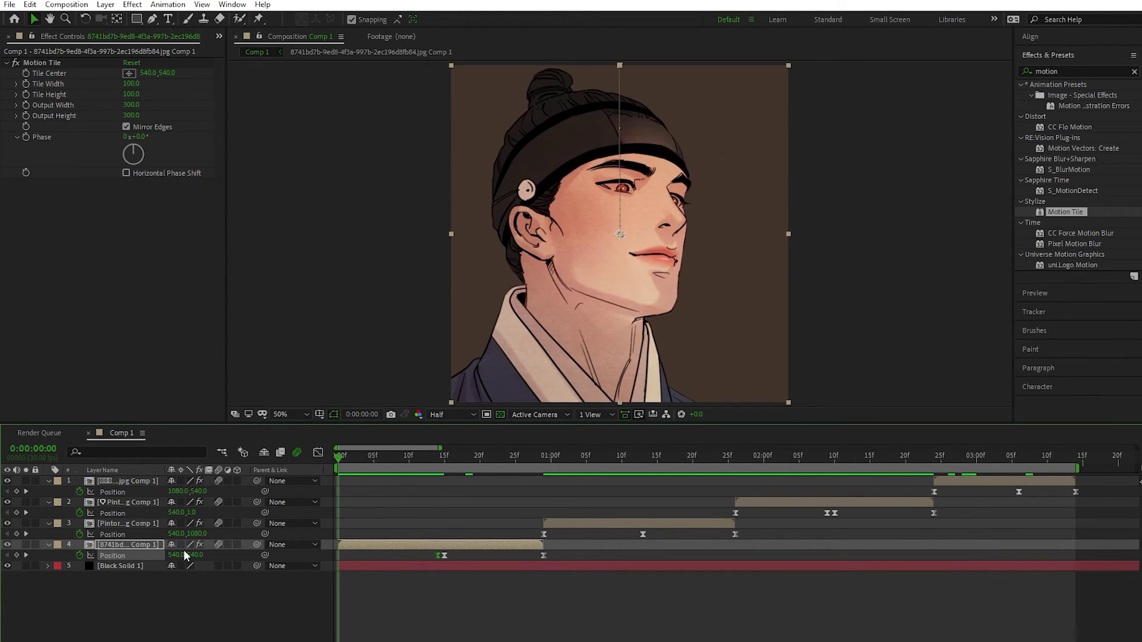
left_click_drag(178, 554, 3, 565)
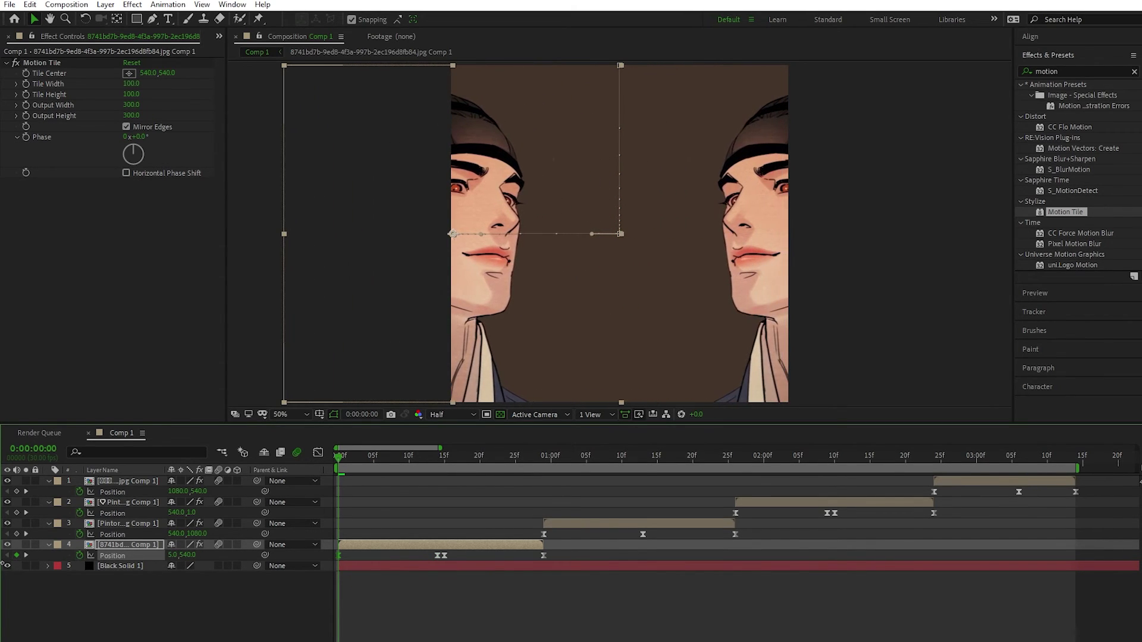
- Check the first clip's Position speed curve and preview the composition from its start
left_click(317, 452)
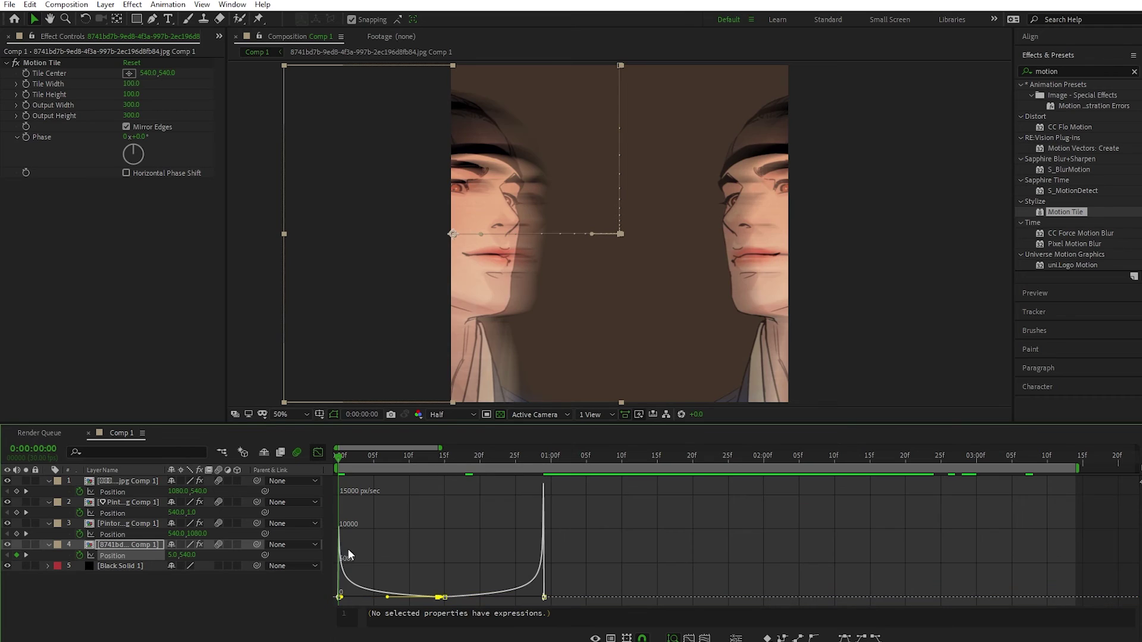
key("space")
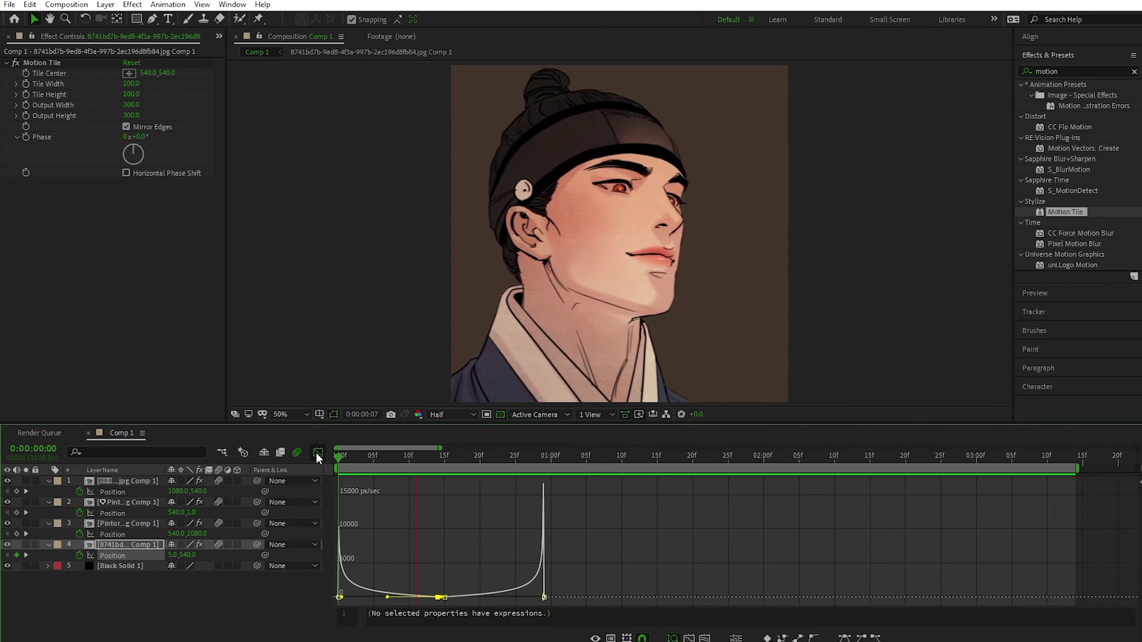
left_click(318, 453)
- Go to 0:00:00:15, deselect the first clip and collapse the keyframed properties of all layers
left_click(446, 455)
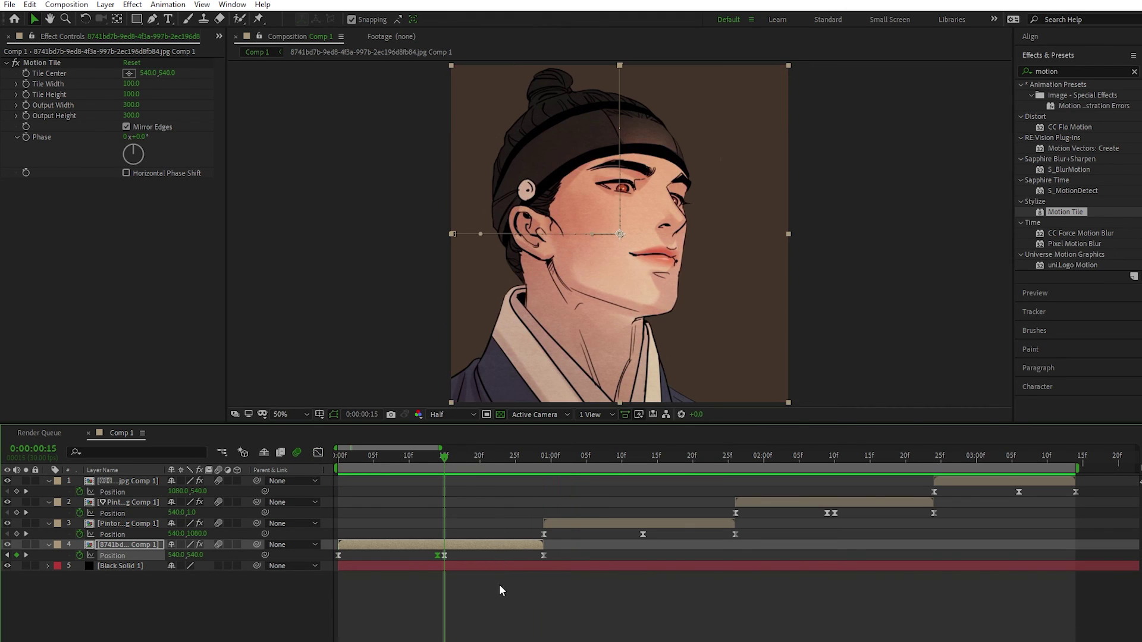
left_click(499, 584)
key("u")
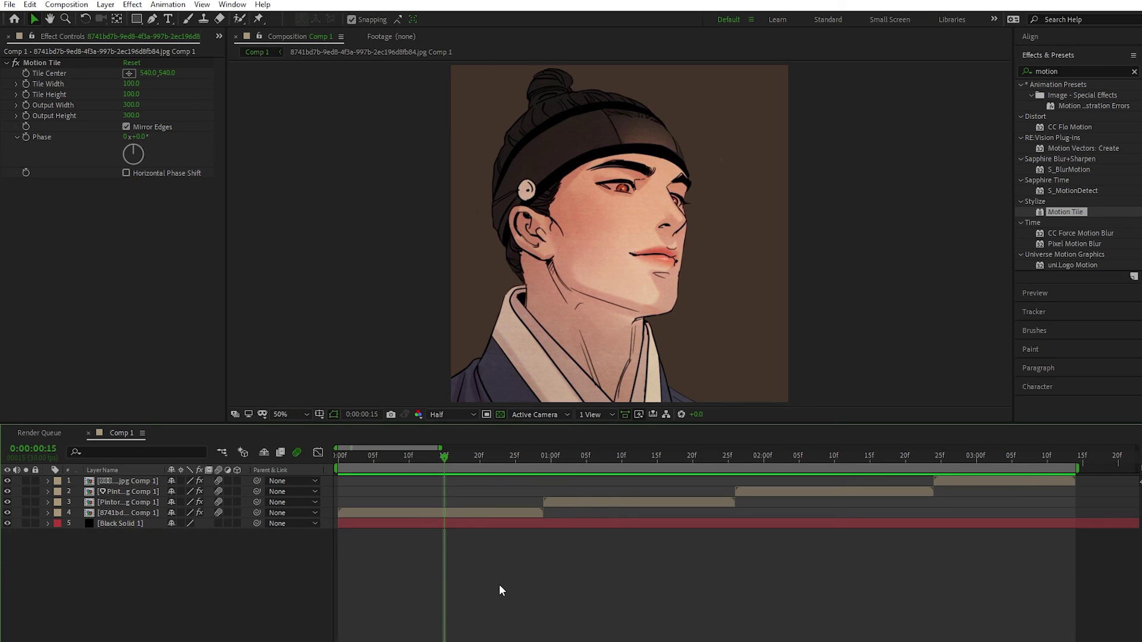